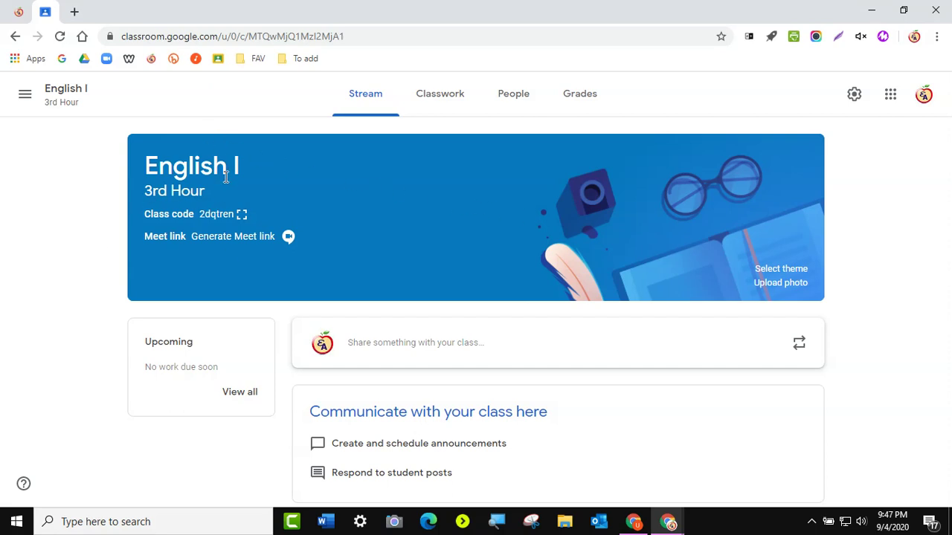
- From People, invite the 'User 5' account, found by searching 'google', as an English I co-teacher
click(517, 97)
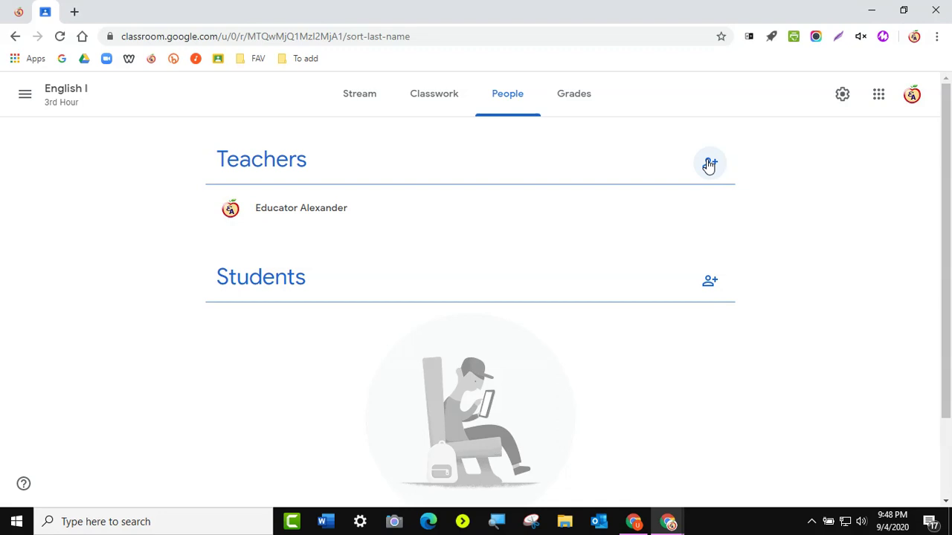
click(709, 165)
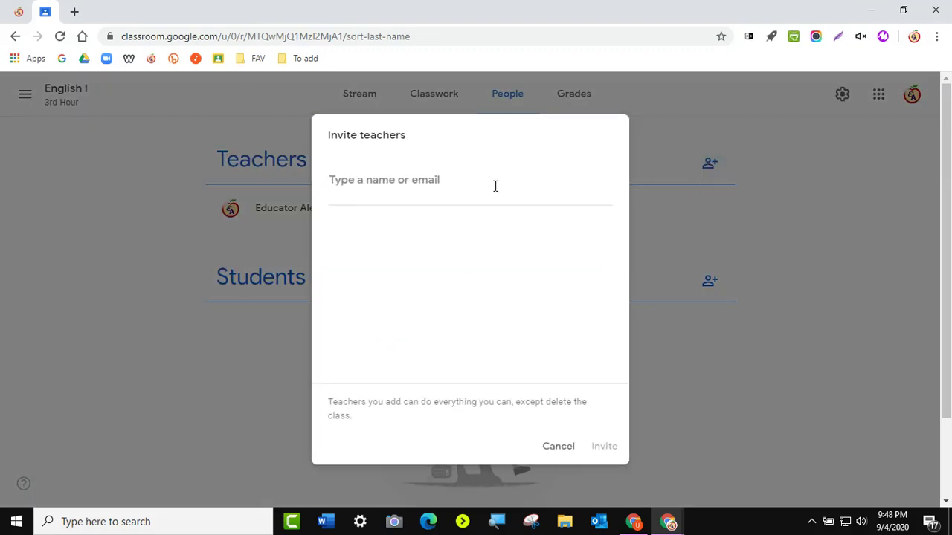
text(google)
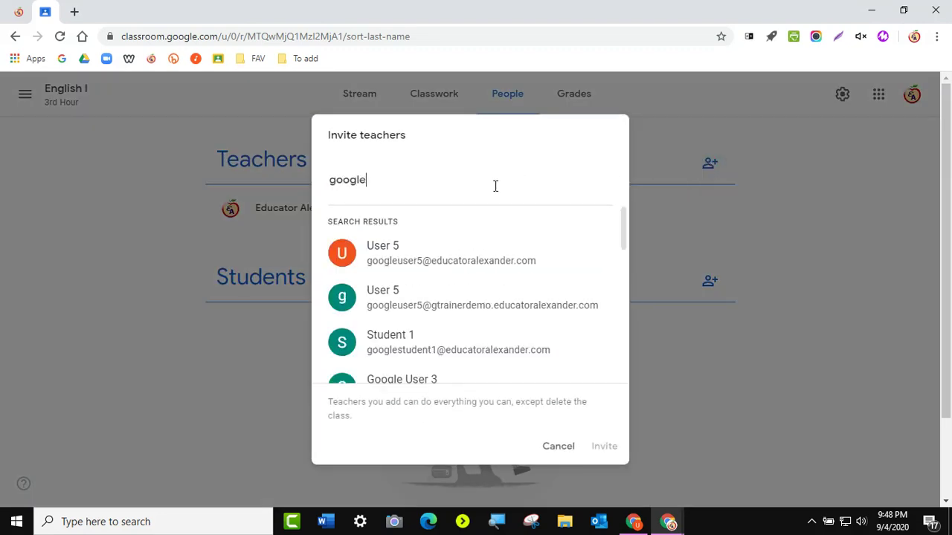
click(465, 266)
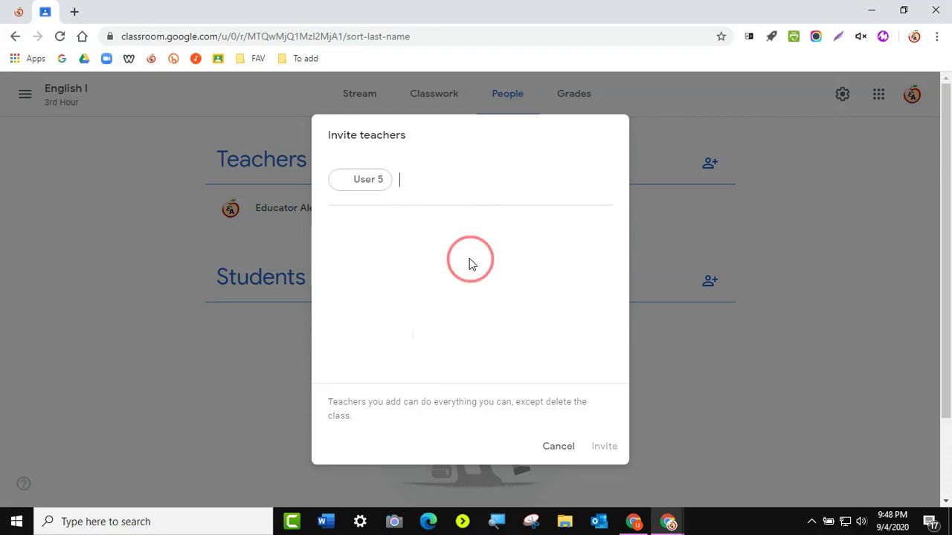
click(604, 447)
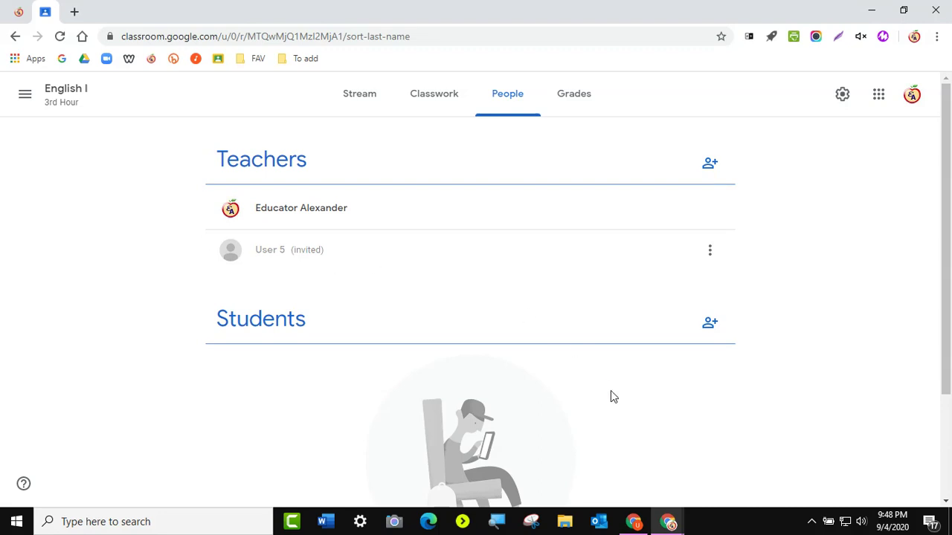
click(636, 523)
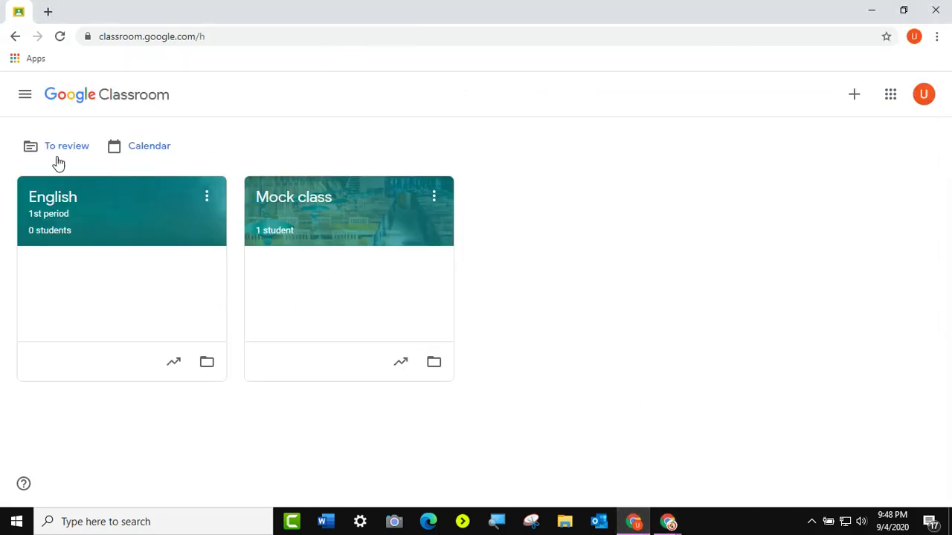
- In the second teacher's window, reload Classroom home, accept the English I invitation, then switch back
click(60, 36)
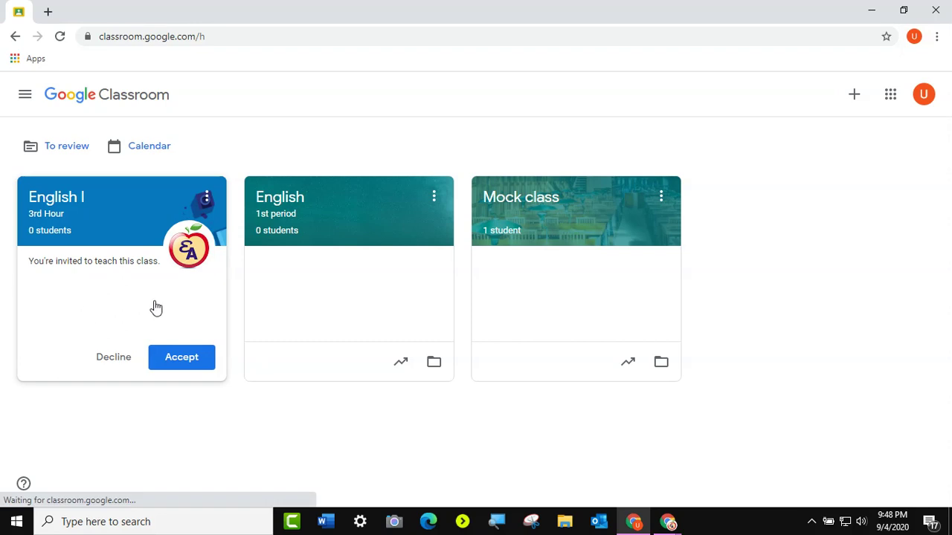
click(186, 359)
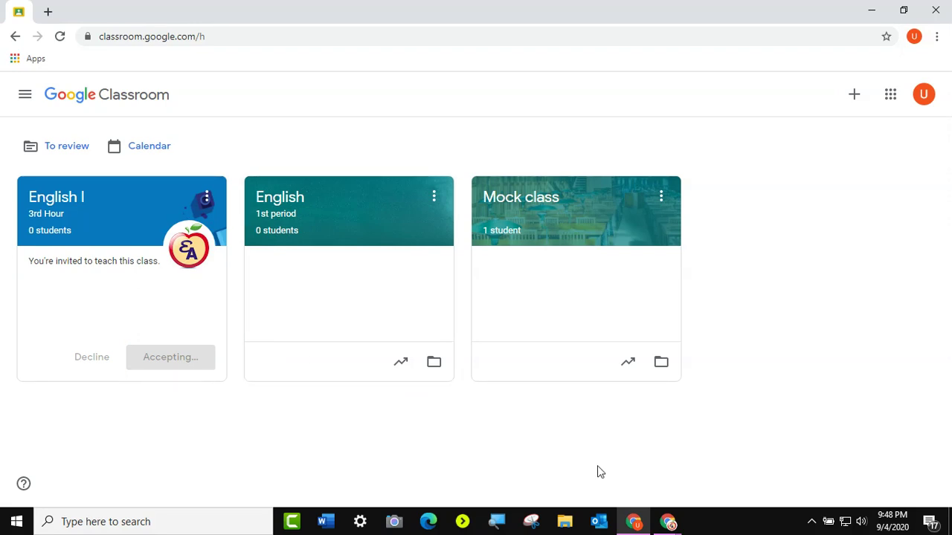
mouse_move(675, 526)
click(631, 454)
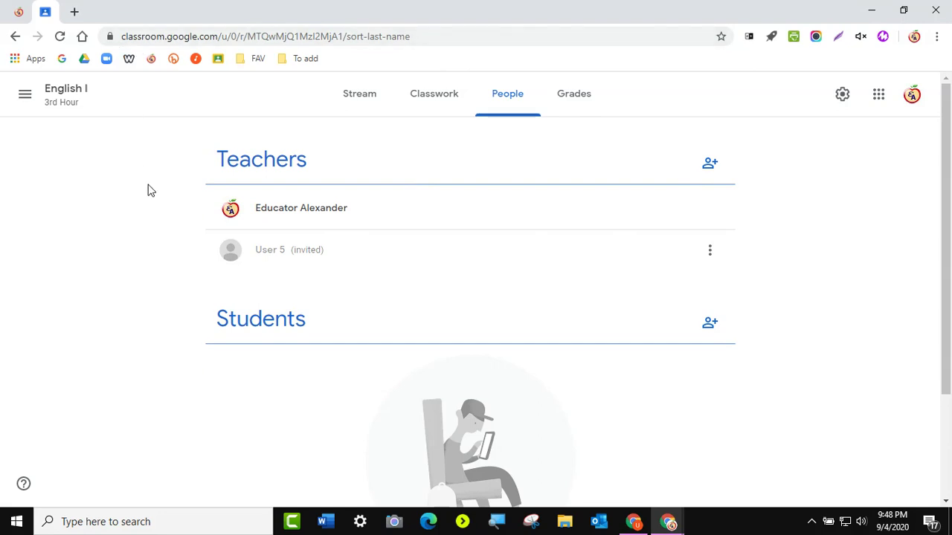
- Reload People to confirm the co-teacher joined, then open English I settings from Classwork
click(61, 38)
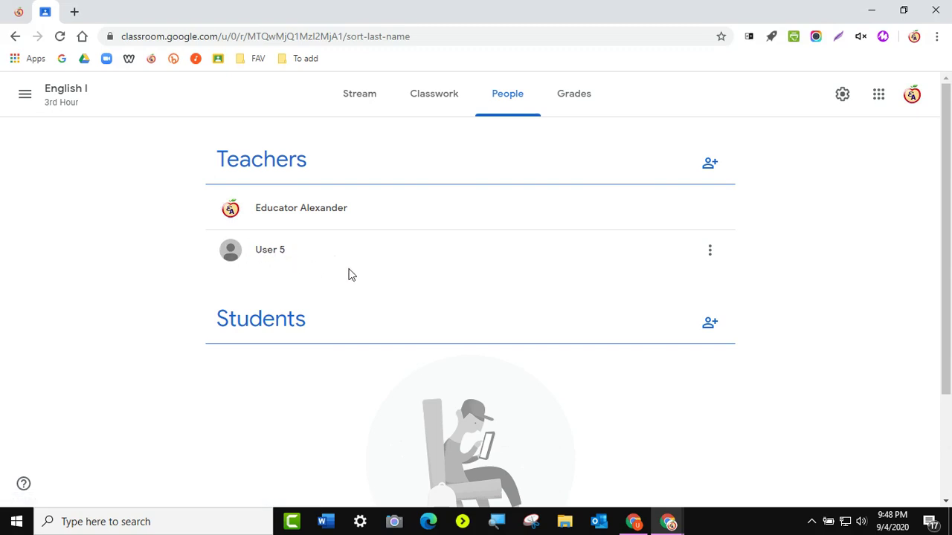
click(435, 105)
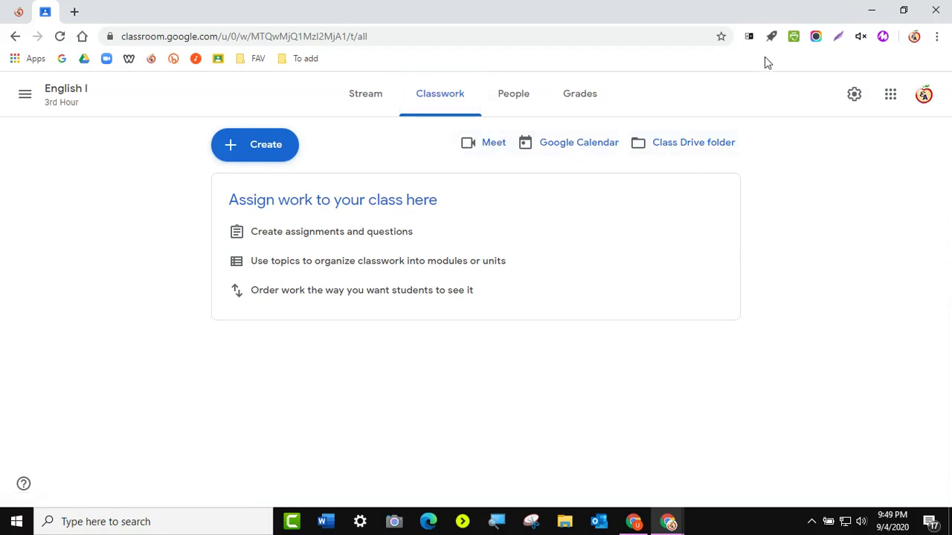
click(853, 97)
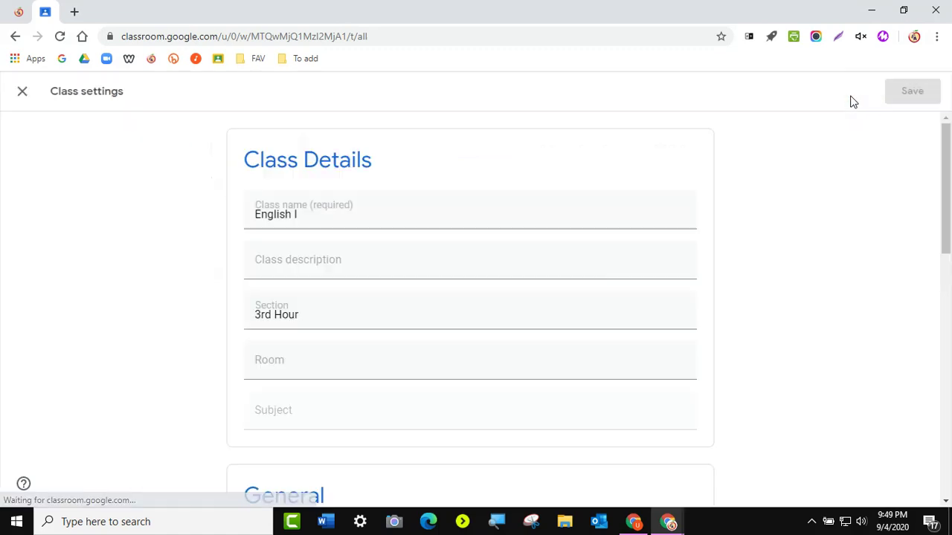
- In the settings' Meet section, generate the link, show it to students, copy it, and save
scroll(331, 312, down, 7)
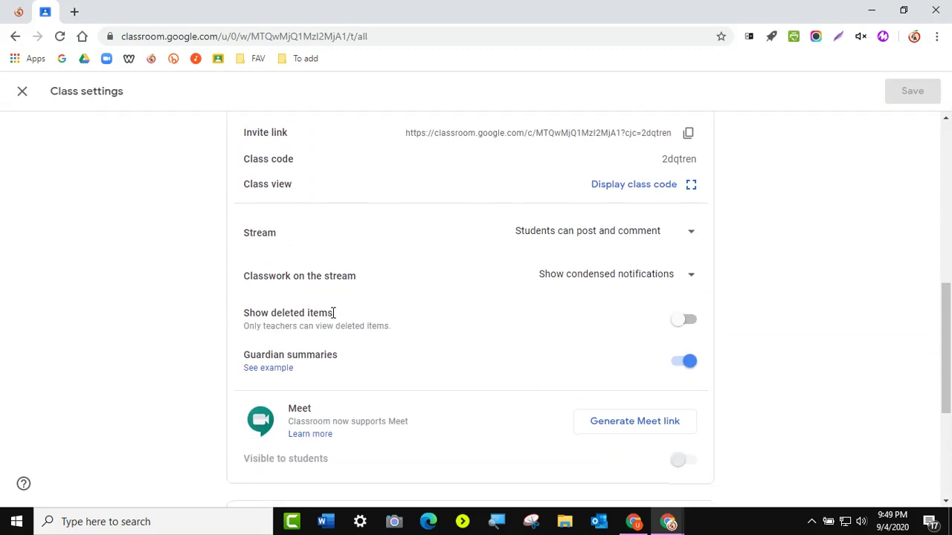
scroll(332, 313, down, 2)
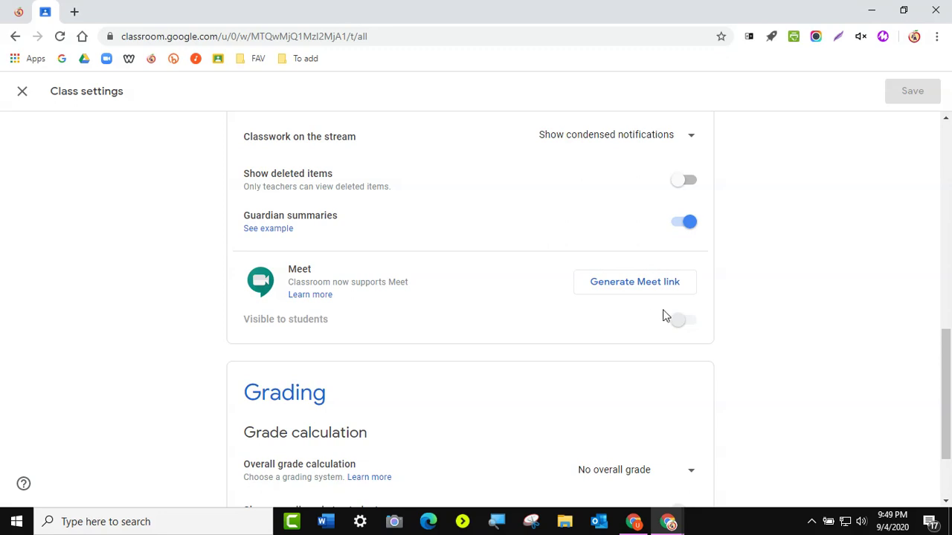
click(632, 285)
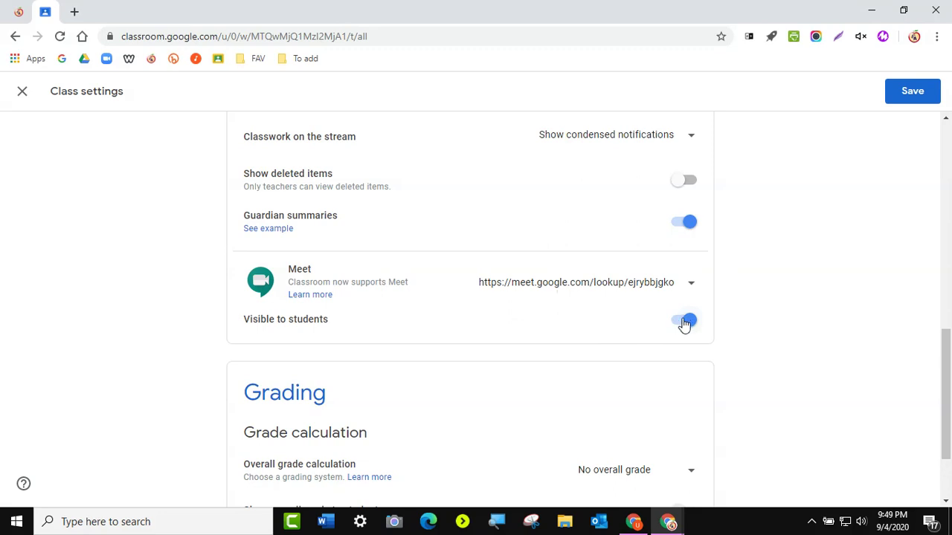
click(644, 289)
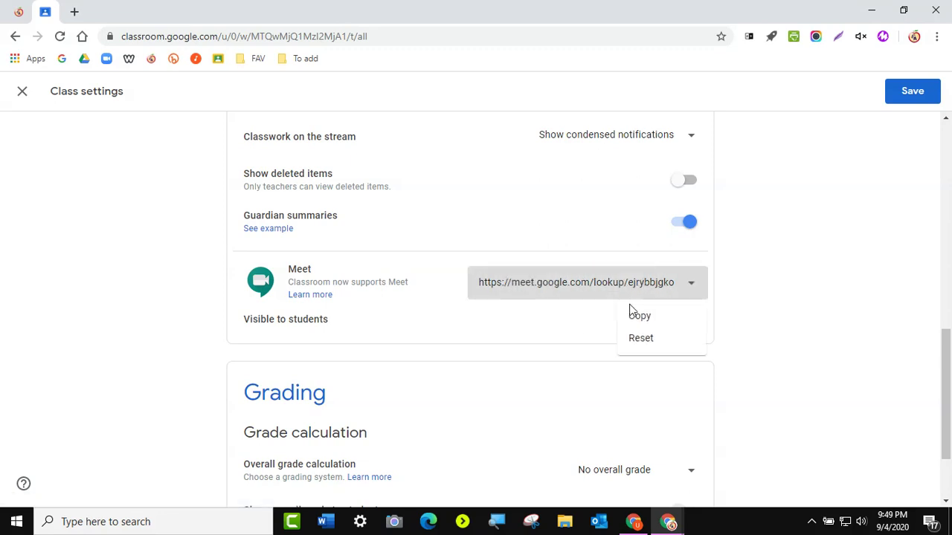
click(638, 318)
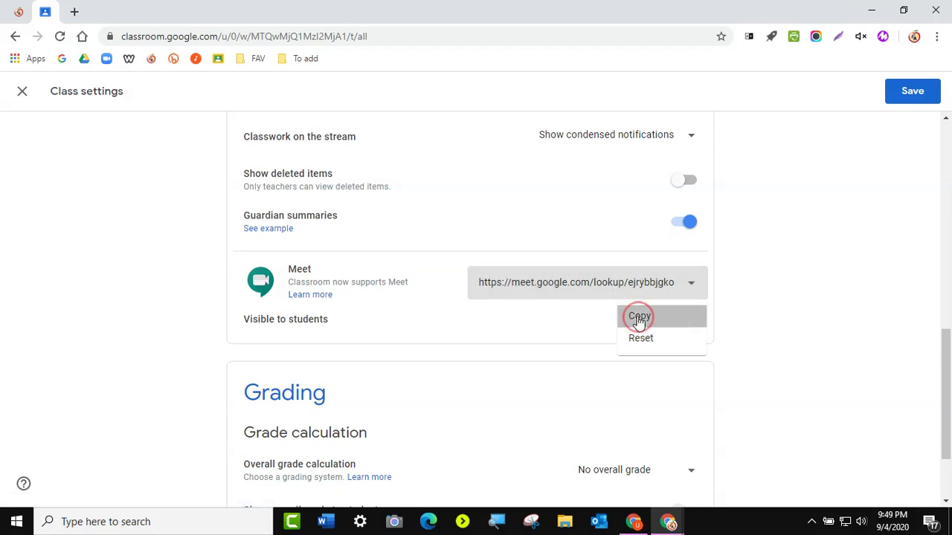
click(914, 95)
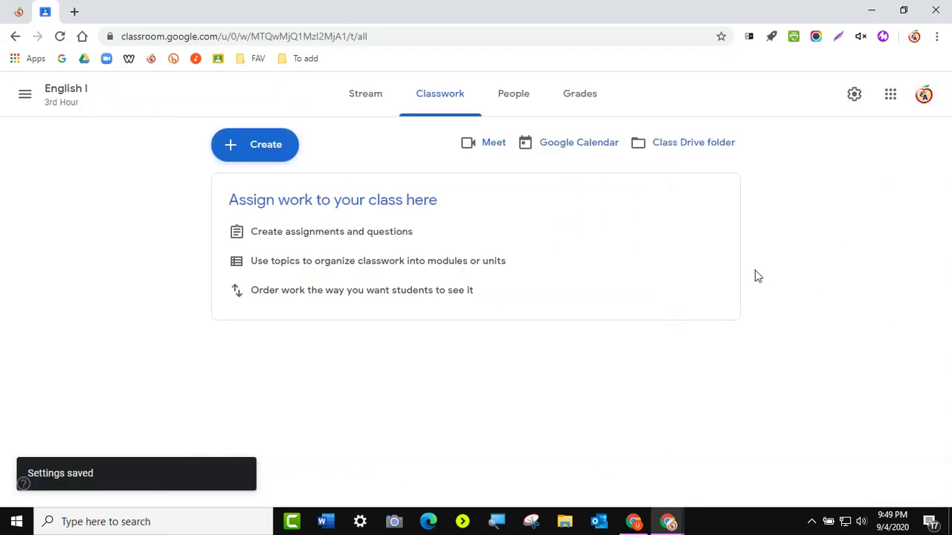
- Create a new topic named 'Breakout Rooms' on the English I Classwork page
click(270, 145)
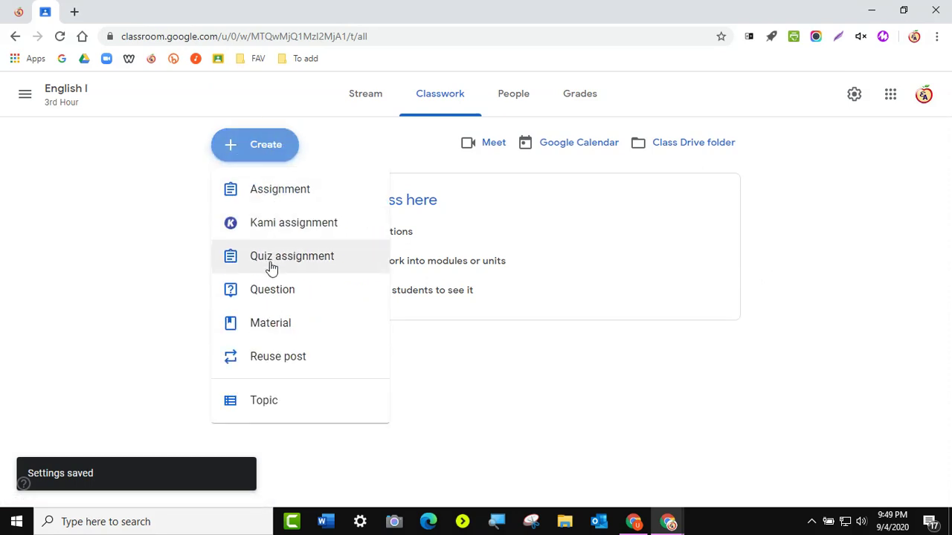
click(274, 398)
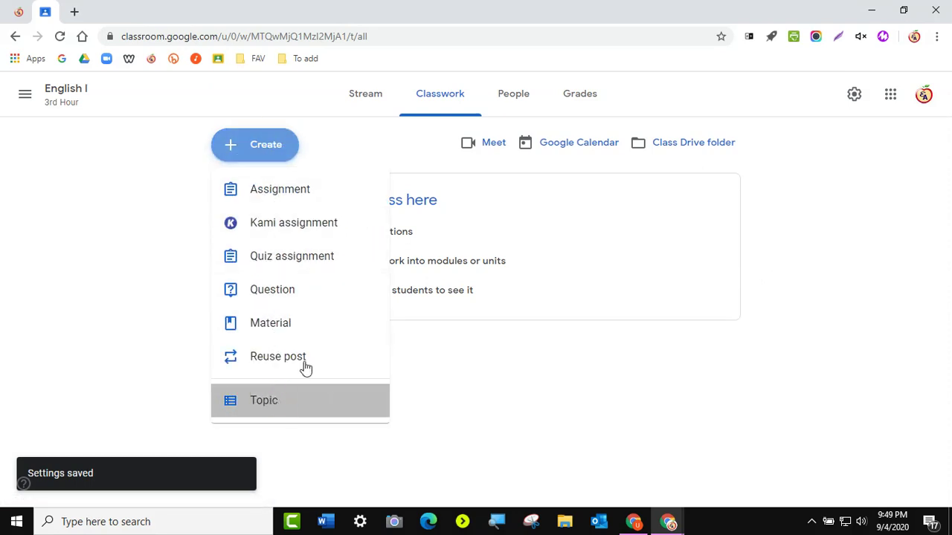
text(B)
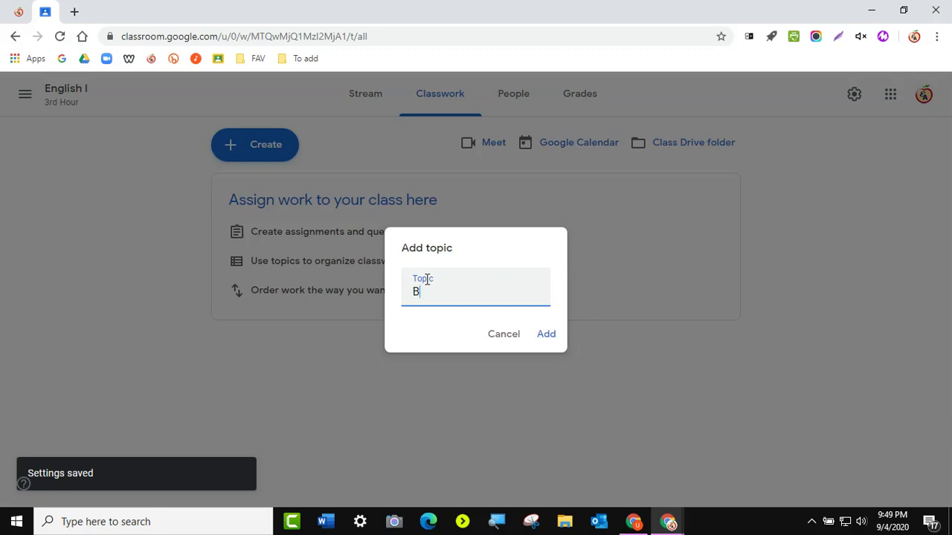
text(reakout Rooms)
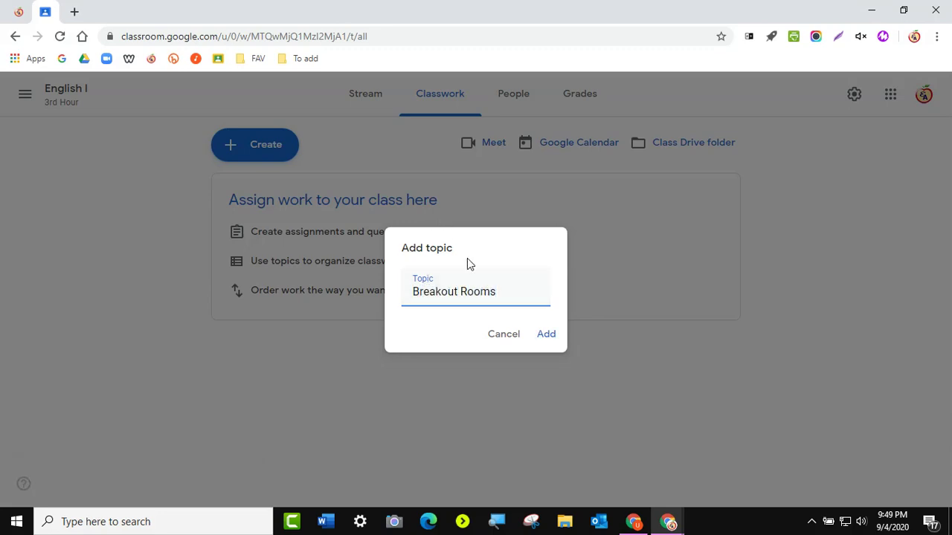
click(545, 335)
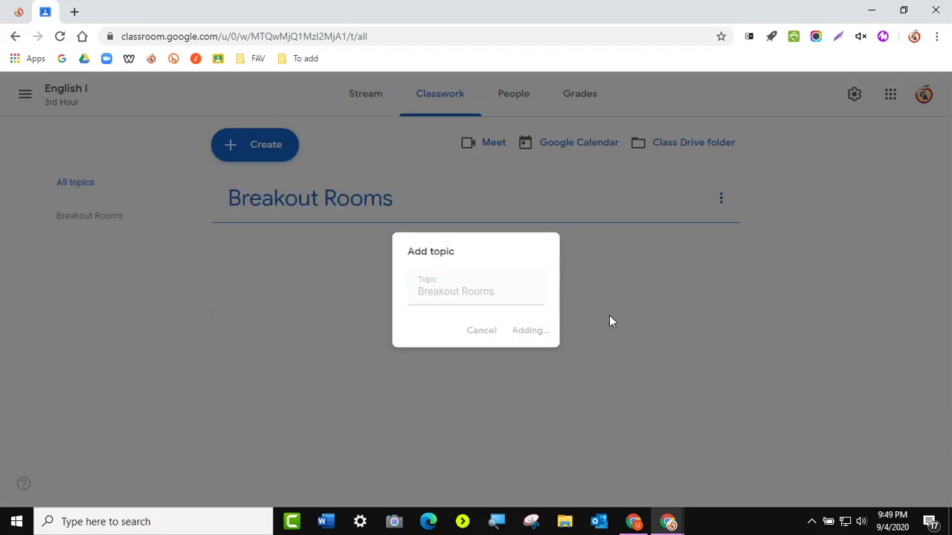
mouse_move(327, 206)
mouse_down()
mouse_move(317, 224)
mouse_move(326, 204)
mouse_up()
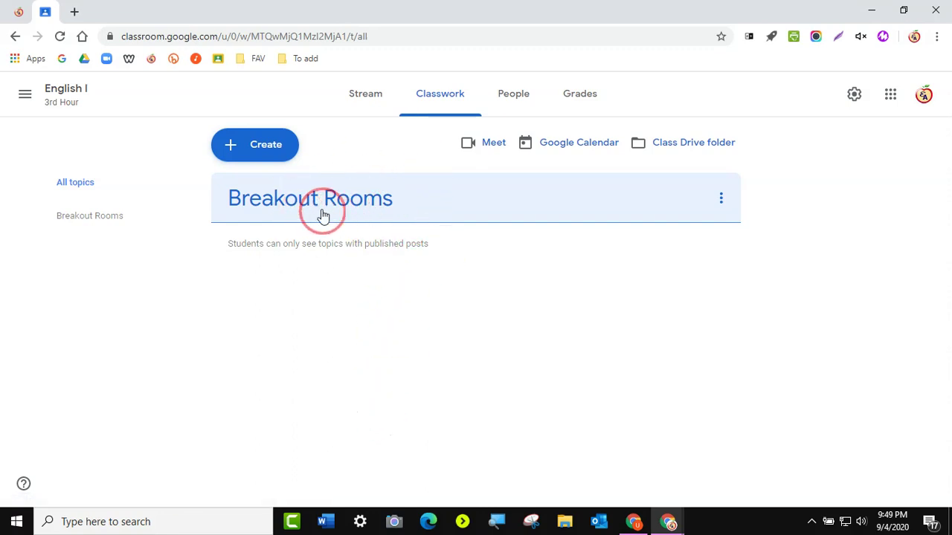
click(257, 151)
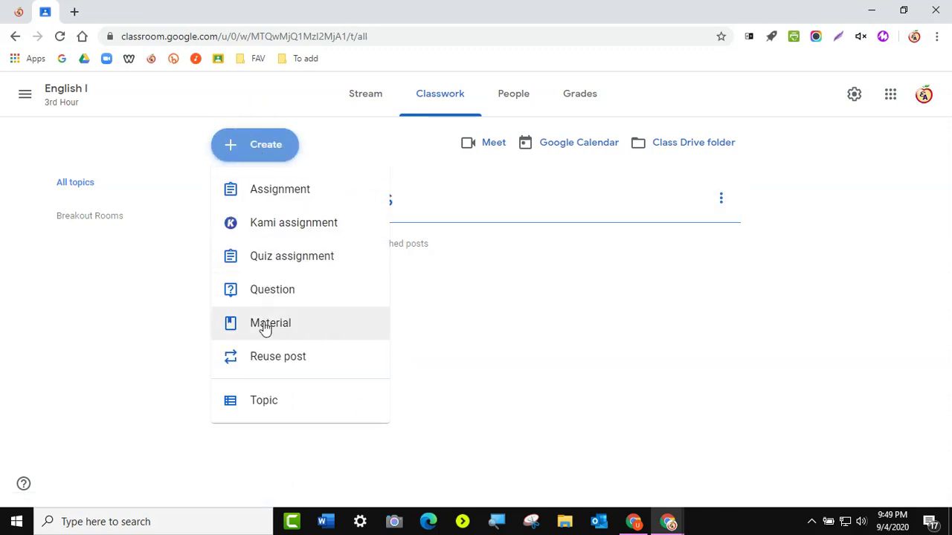
- Start a 'Breakout Room' material with description 'Join us when I tell you to.' and a Meet link ending dfsdfs56
click(260, 327)
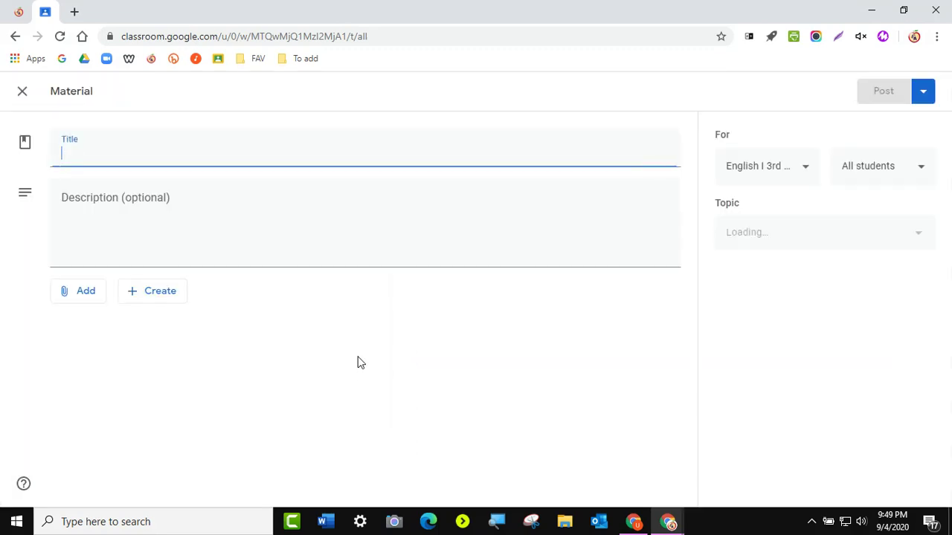
text(Br)
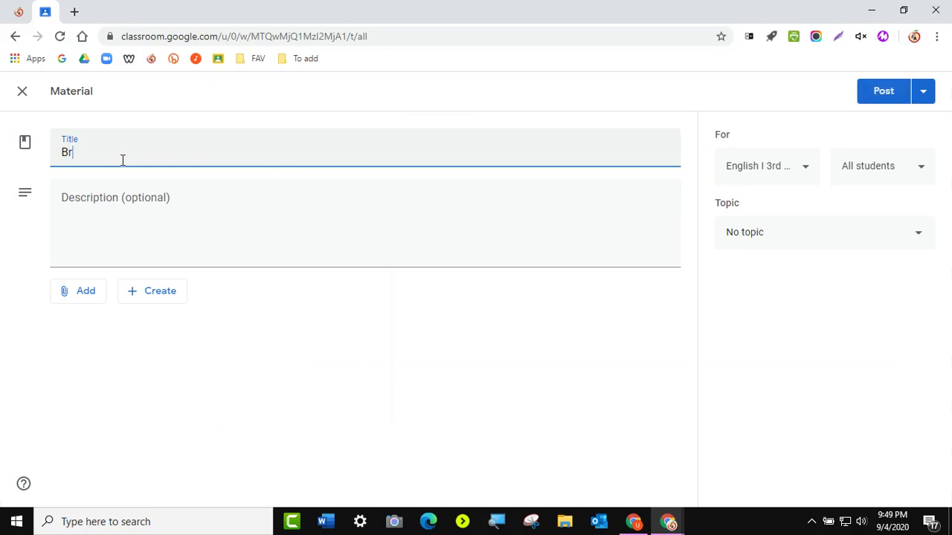
text(eakout Room 1)
click(108, 217)
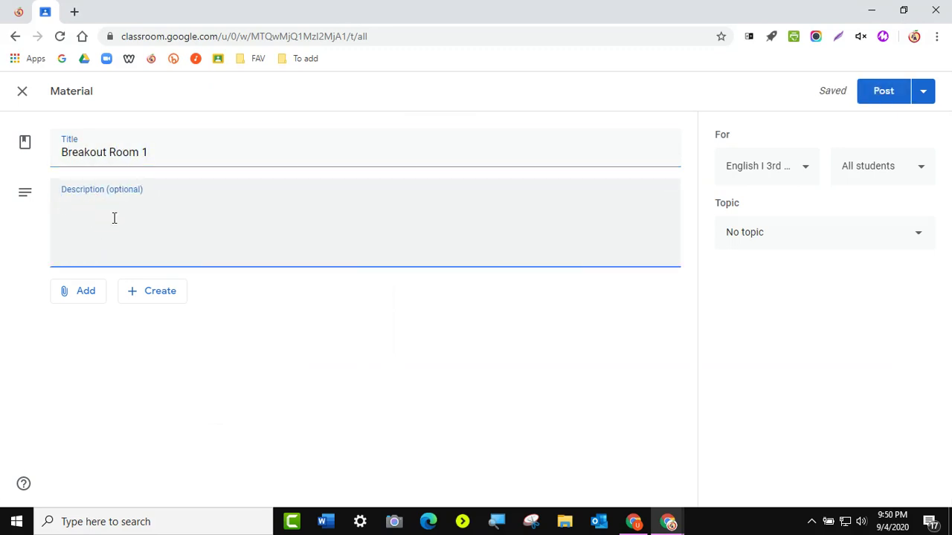
text(Join us when I tell you to.)
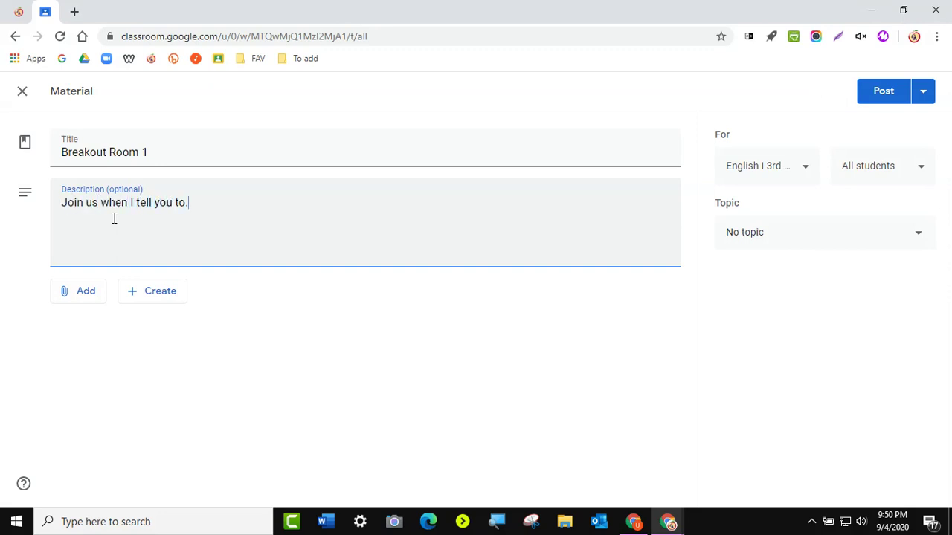
key(Return)
right_click(79, 237)
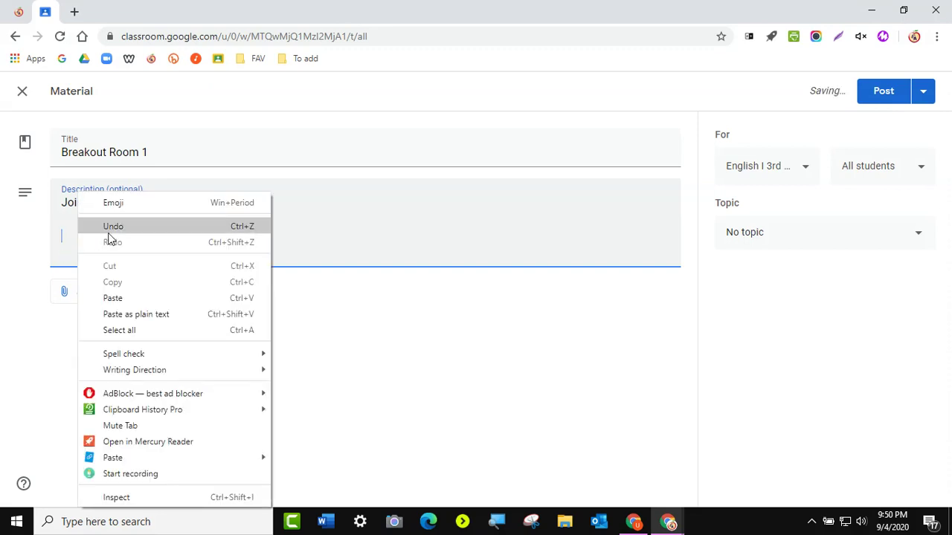
click(119, 298)
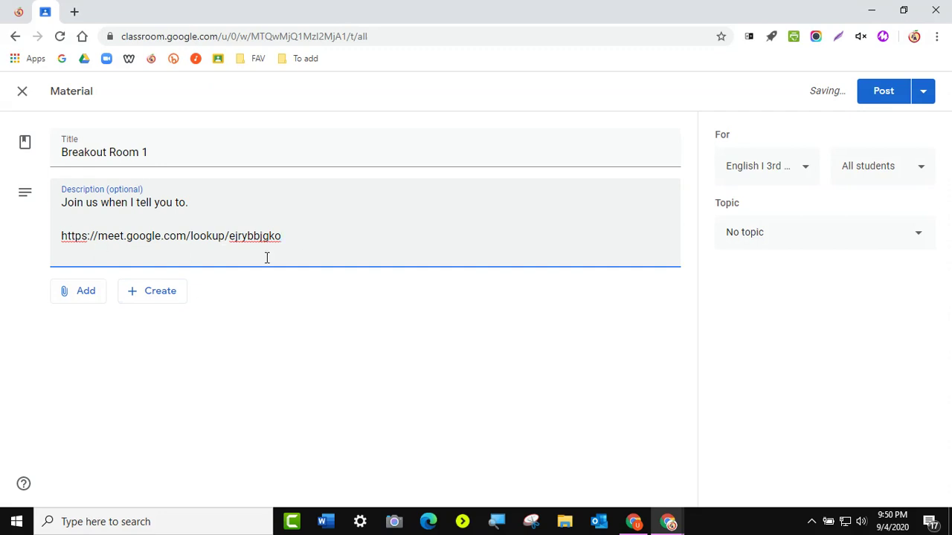
drag(229, 236, 283, 236)
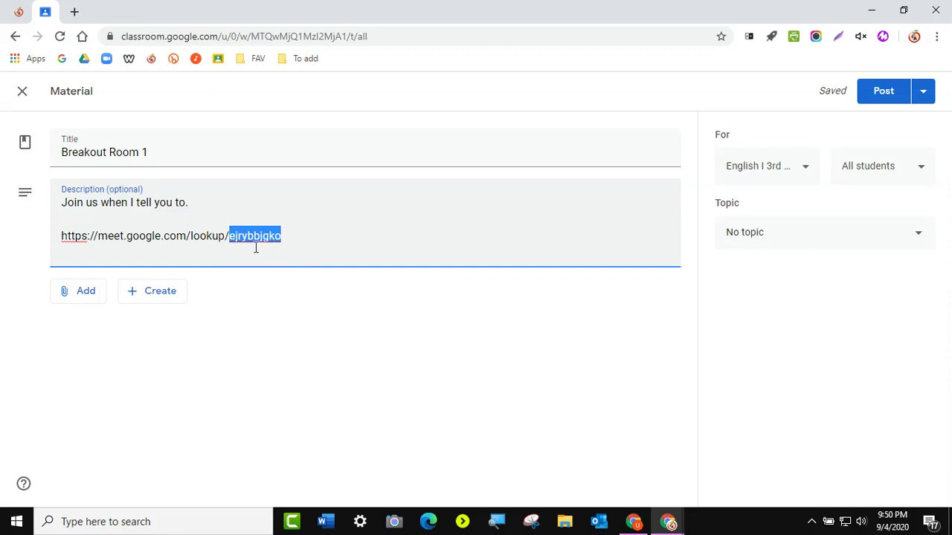
text(dfsdfs5610)
- Copy the edited Meet link from the description and attach it as a web link
drag(290, 236, 62, 234)
right_click(76, 236)
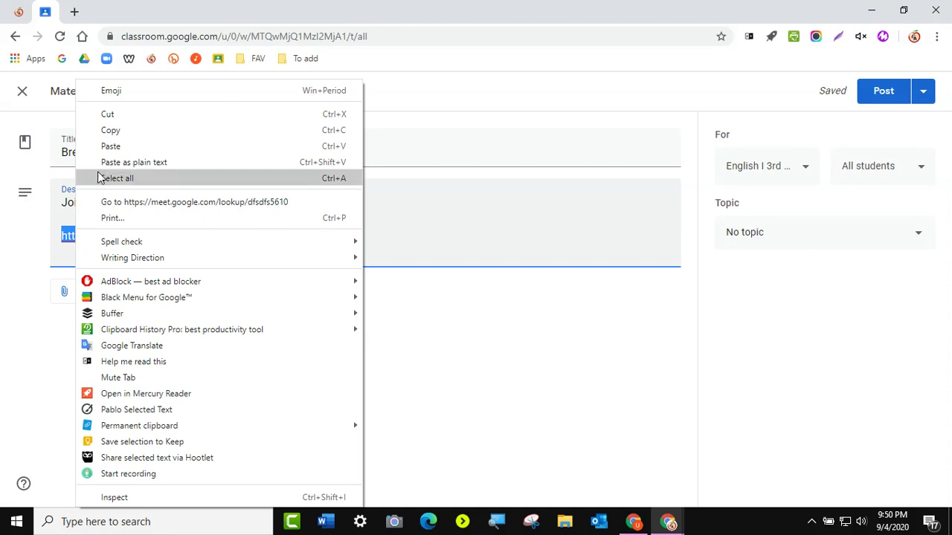
click(108, 130)
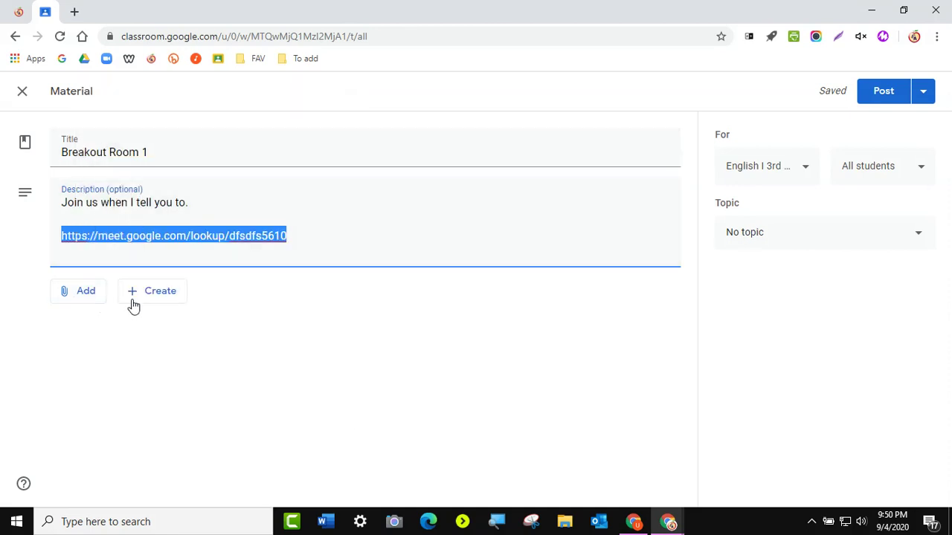
click(80, 295)
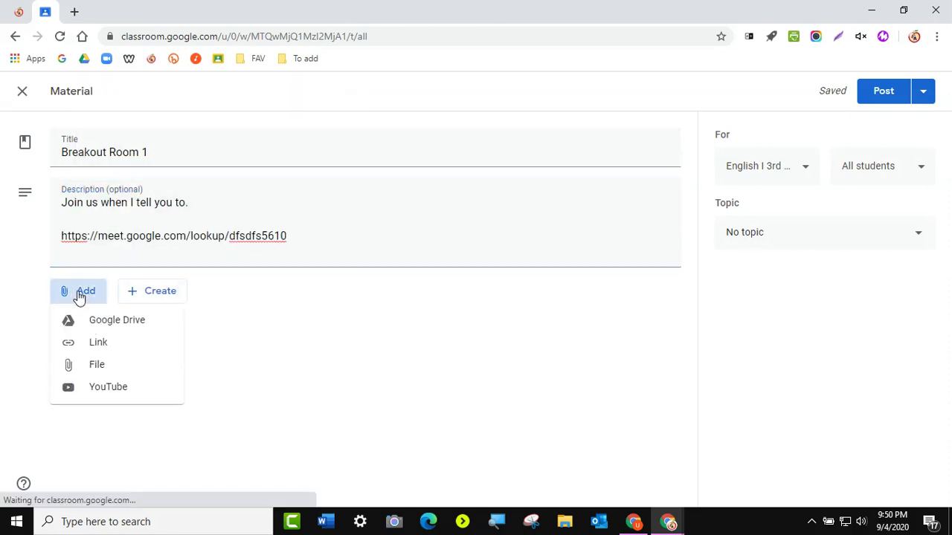
click(96, 348)
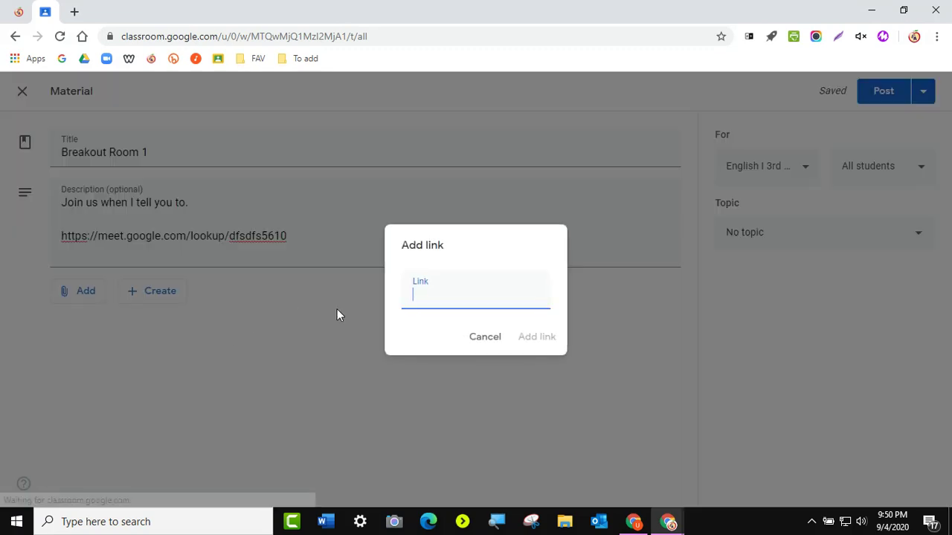
right_click(413, 302)
click(433, 299)
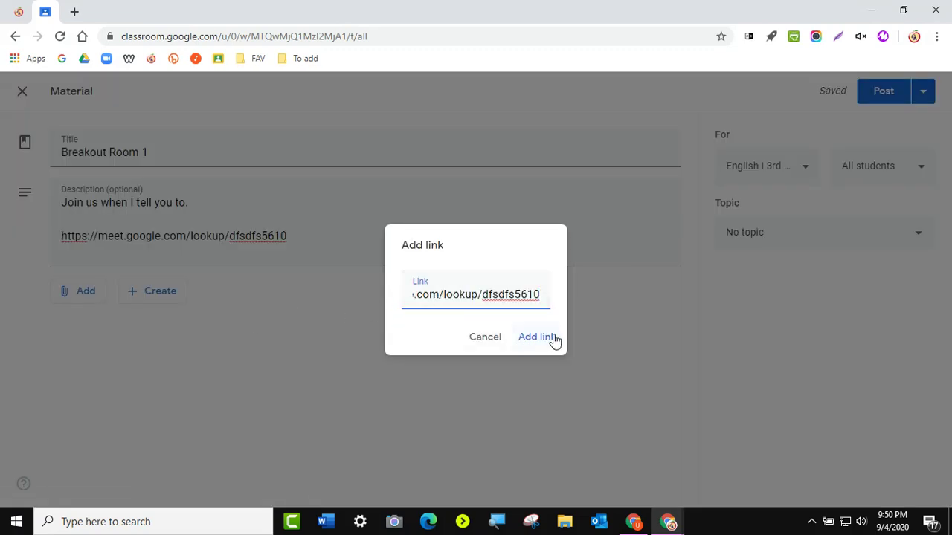
click(551, 339)
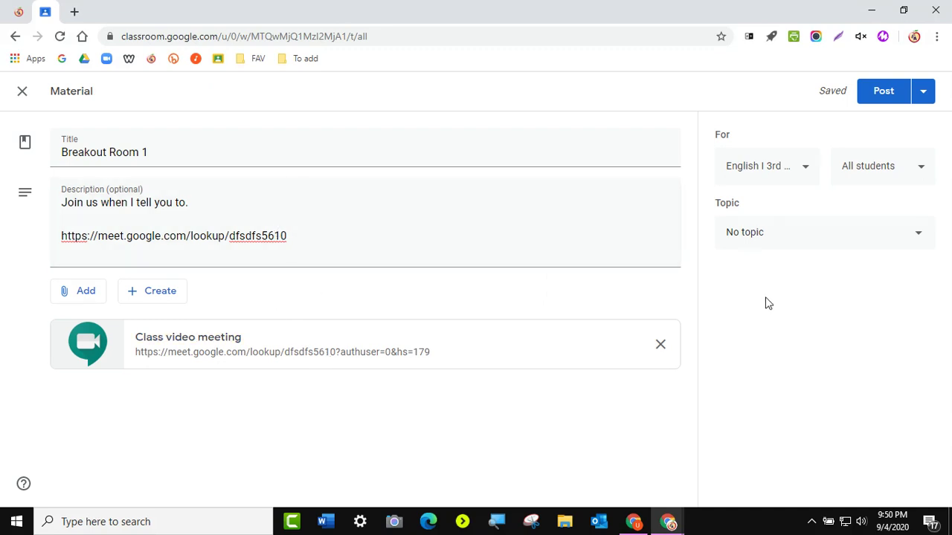
- File the material under the Breakout Rooms topic and post it
click(761, 234)
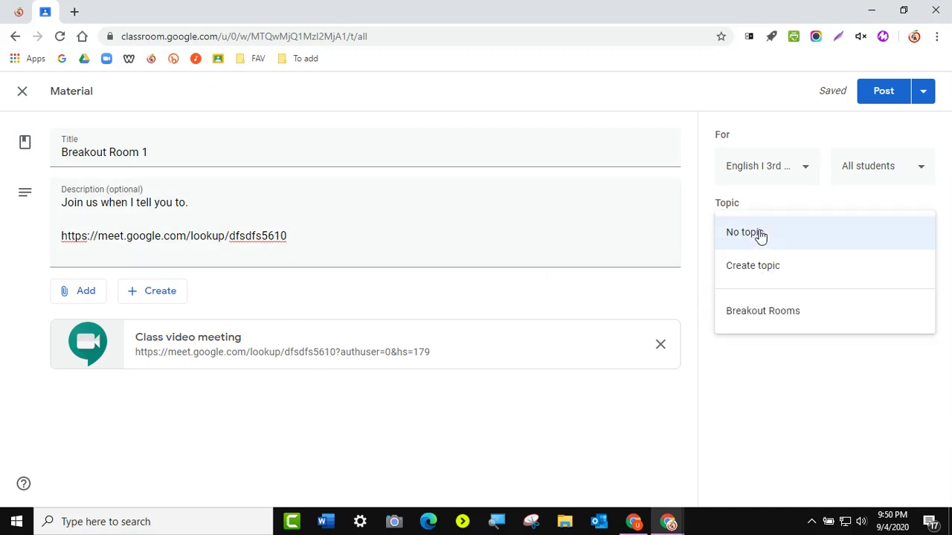
click(750, 316)
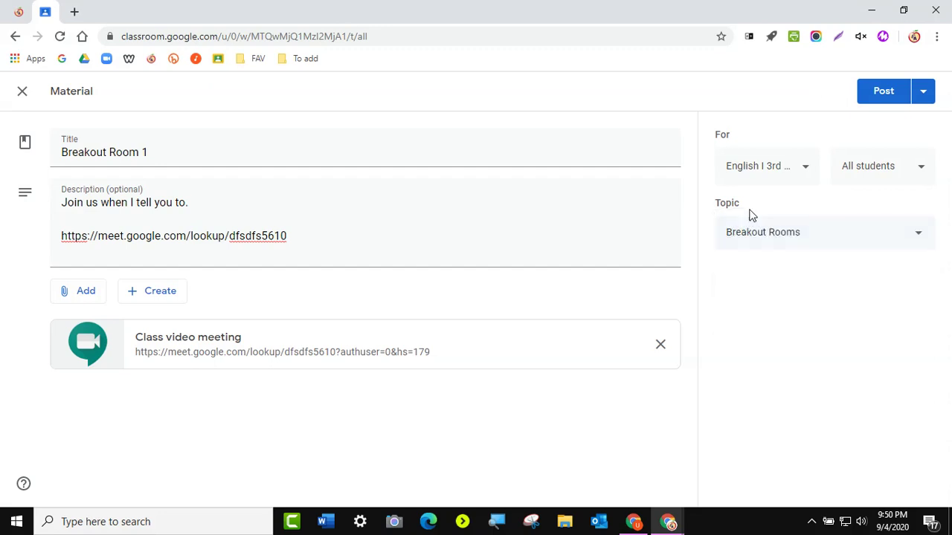
click(880, 95)
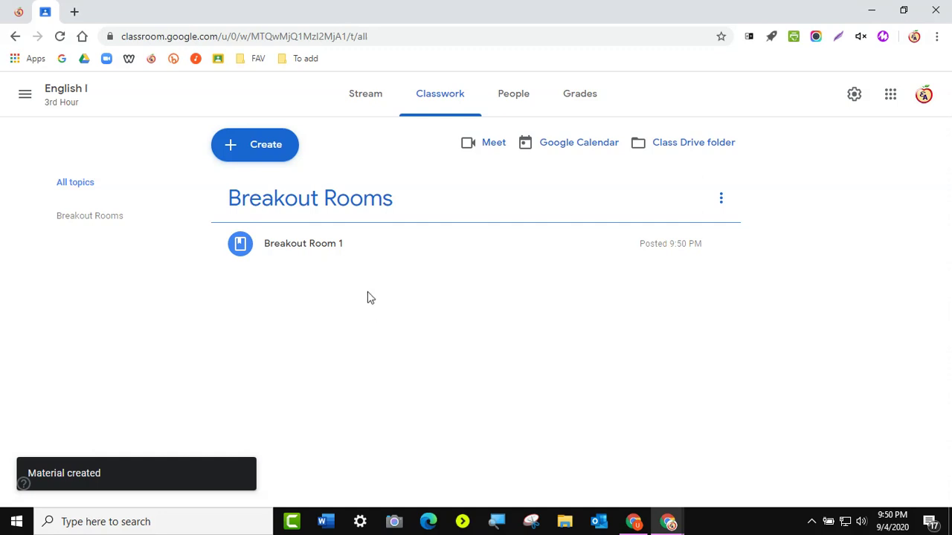
click(266, 151)
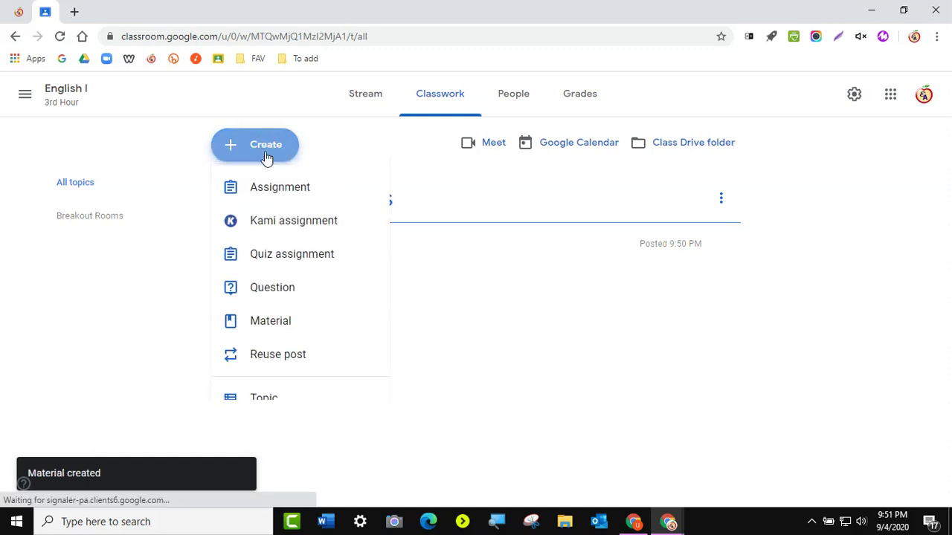
click(273, 333)
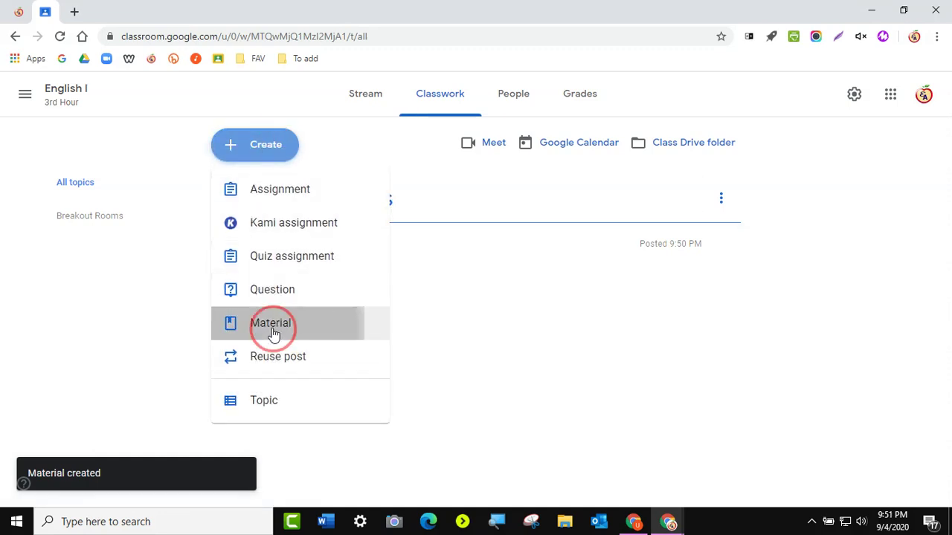
right_click(155, 229)
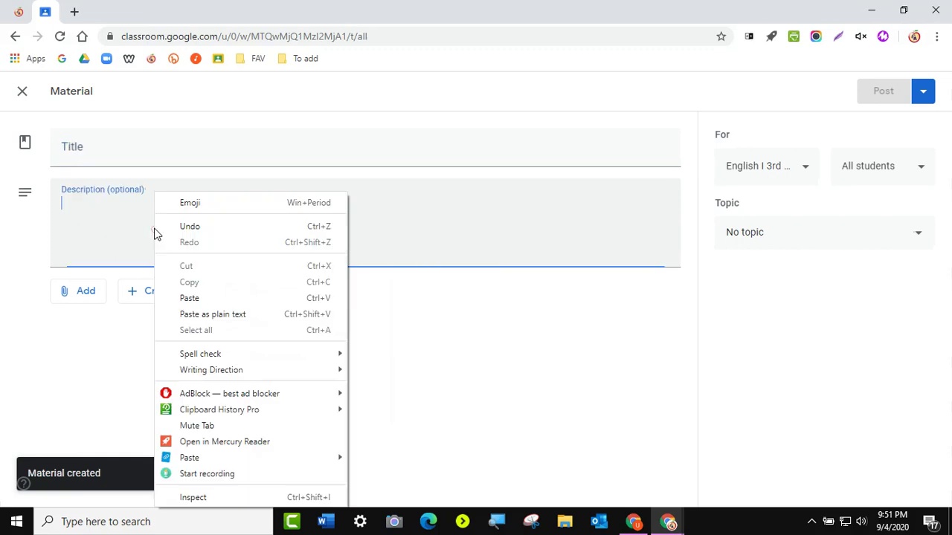
click(201, 297)
drag(289, 202, 231, 203)
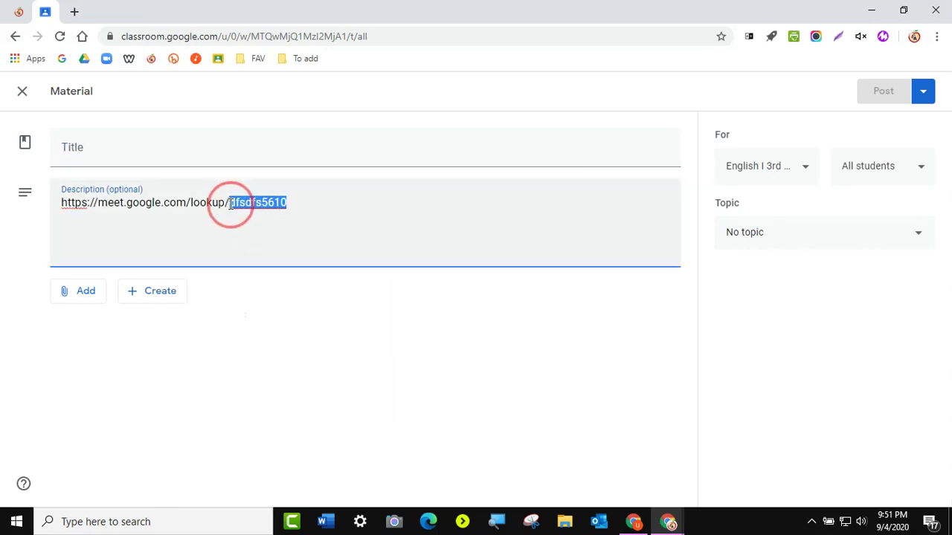
text(4541dfsdf)
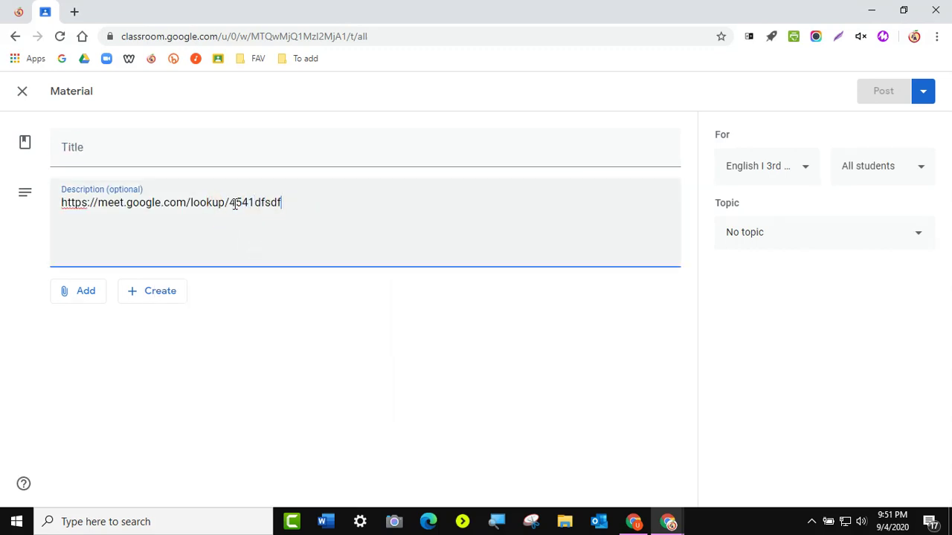
click(148, 156)
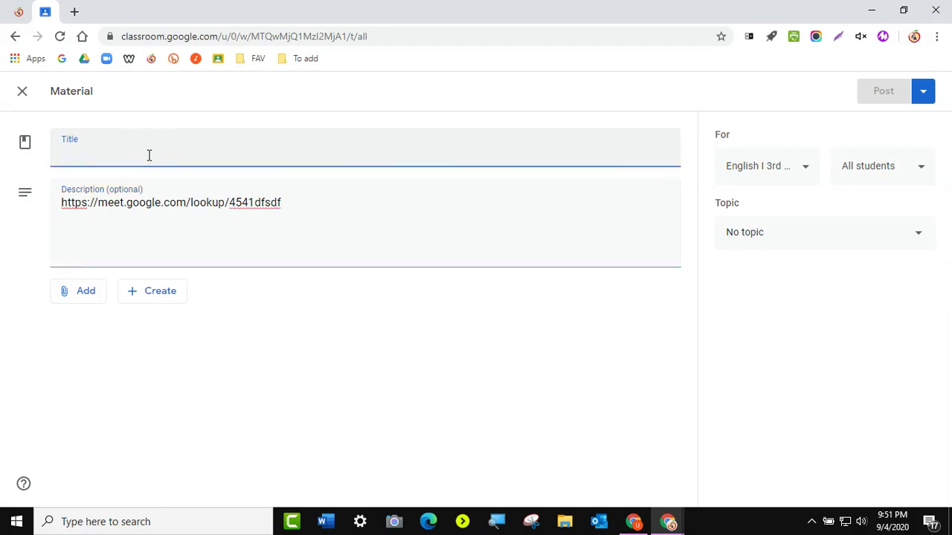
text(B02)
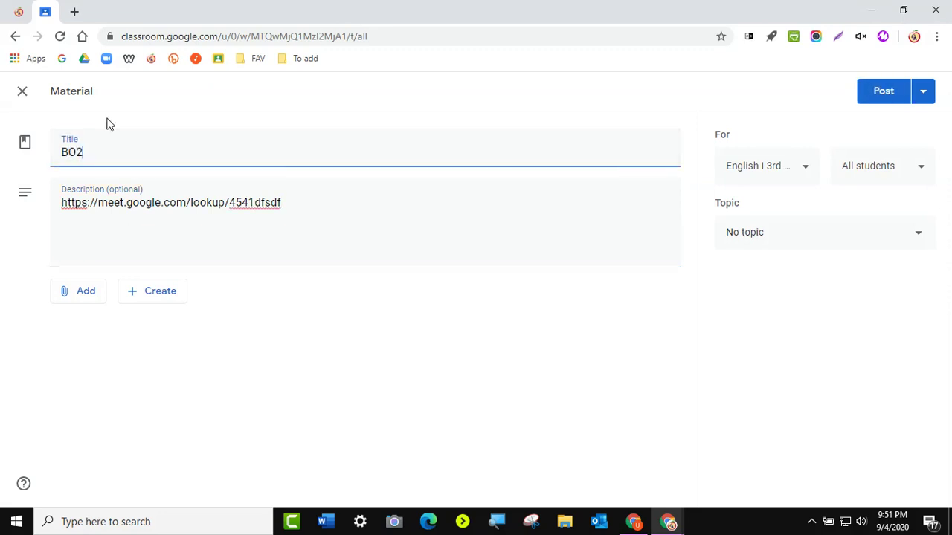
- Copy the 4541dfsdf Meet link and attach it to the material as a web link
drag(282, 203, 38, 206)
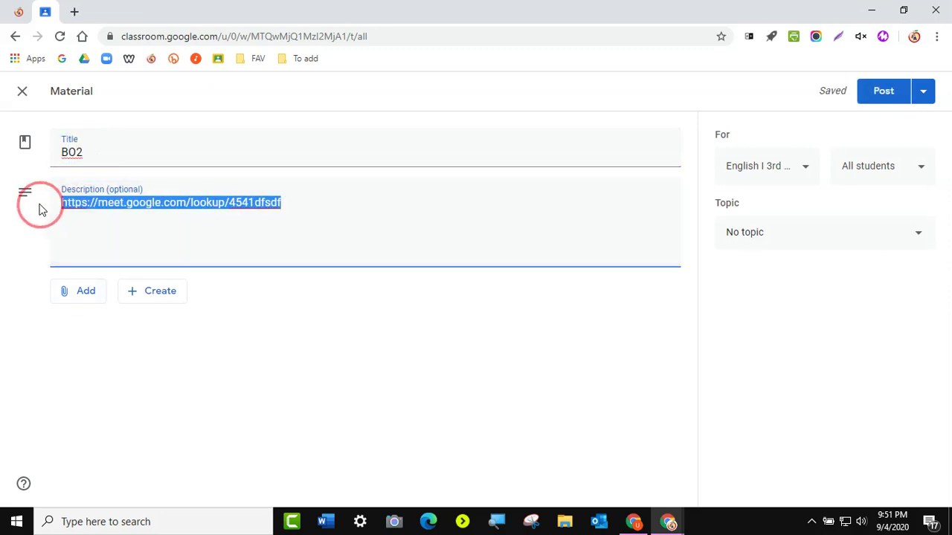
right_click(80, 205)
click(115, 130)
click(79, 294)
click(101, 344)
right_click(425, 298)
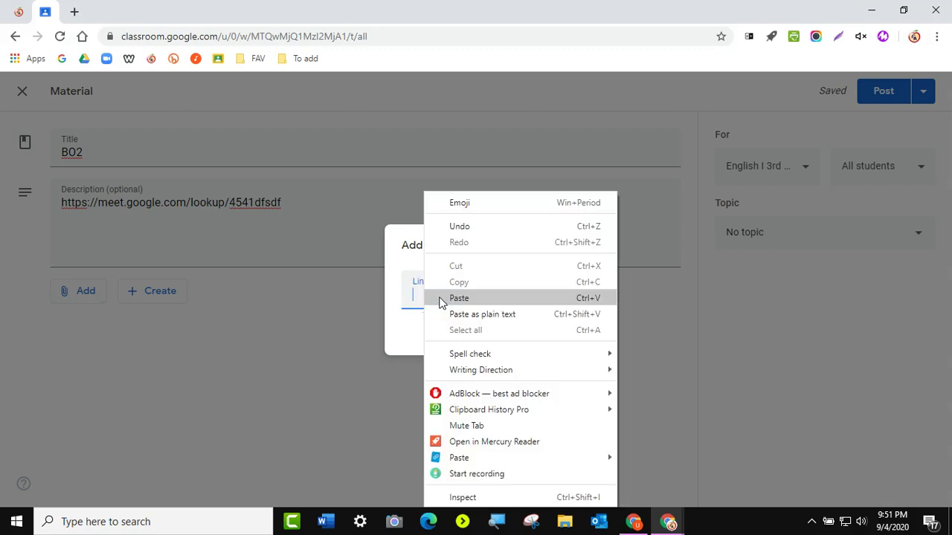
click(456, 299)
click(548, 340)
- Set the topic to Breakout Rooms and post the B02 material
click(844, 240)
click(790, 319)
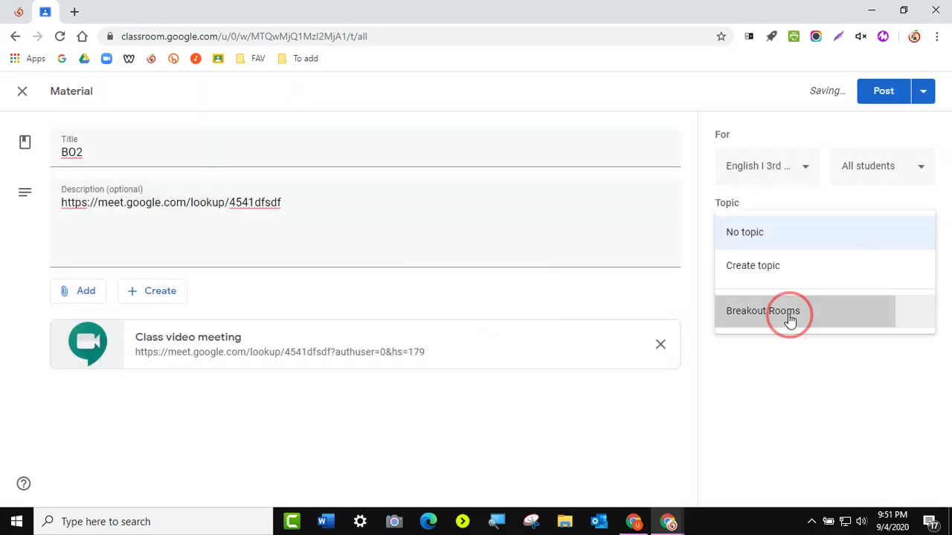
click(884, 97)
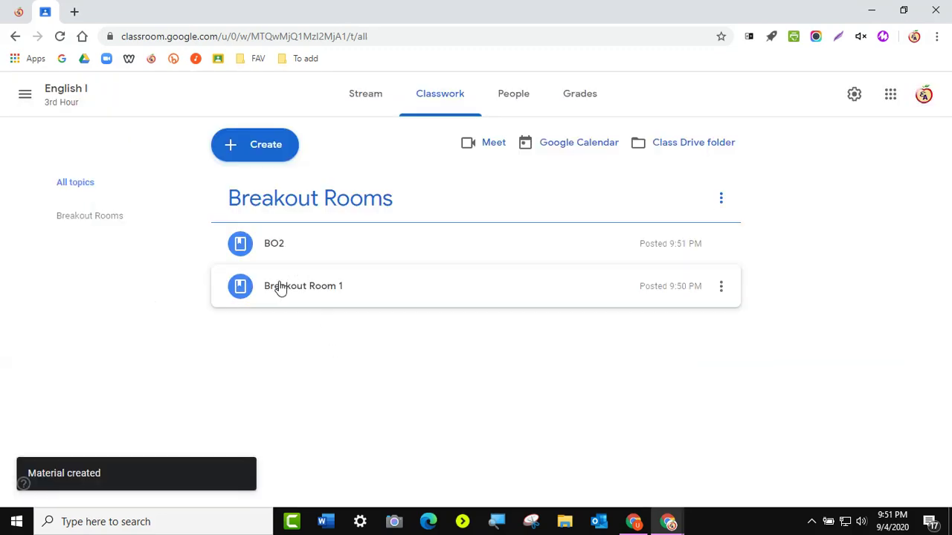
- Drag the BO2 material below Breakout Room 1 in the Breakout Rooms topic
drag(278, 244, 277, 290)
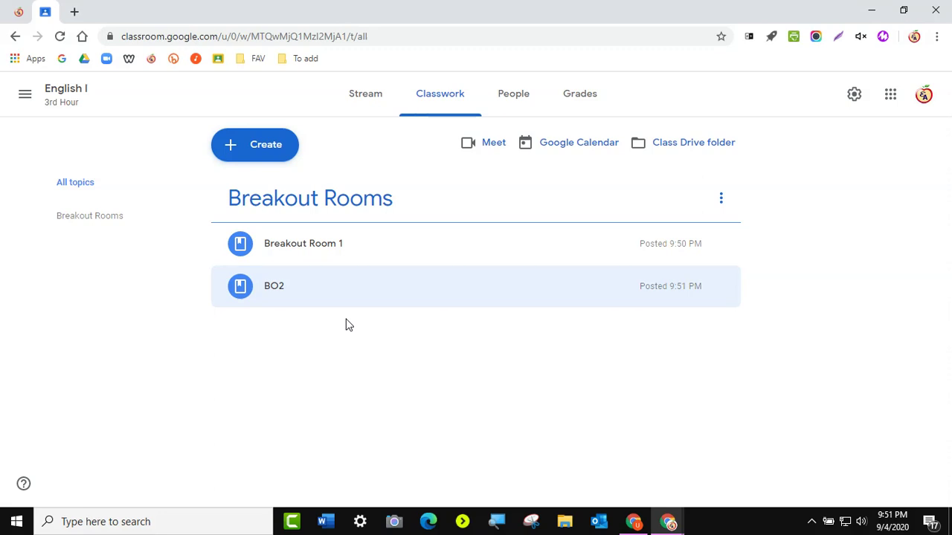
click(253, 144)
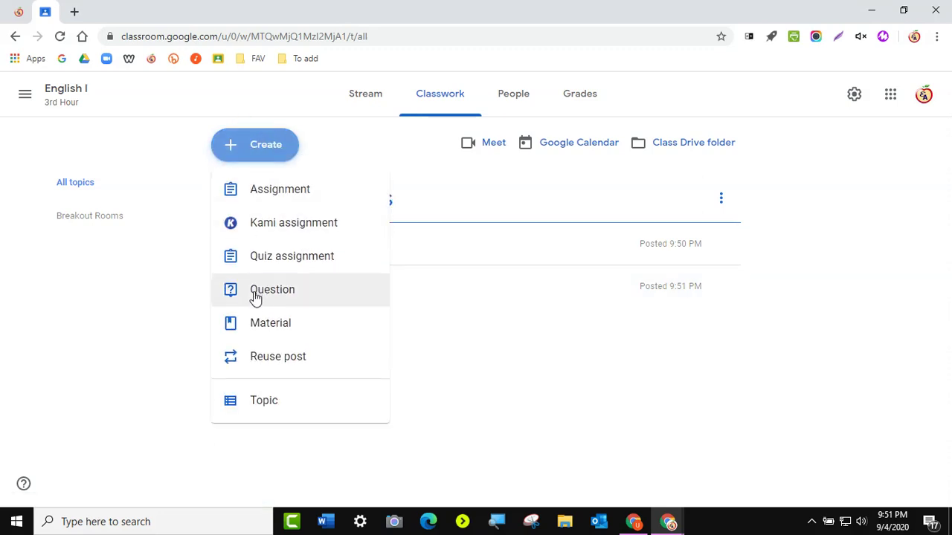
click(264, 336)
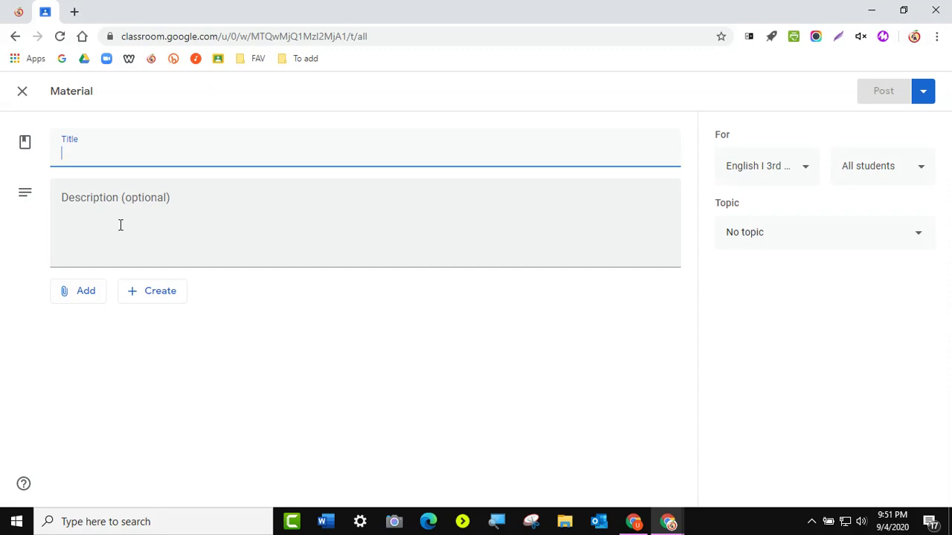
text(In)
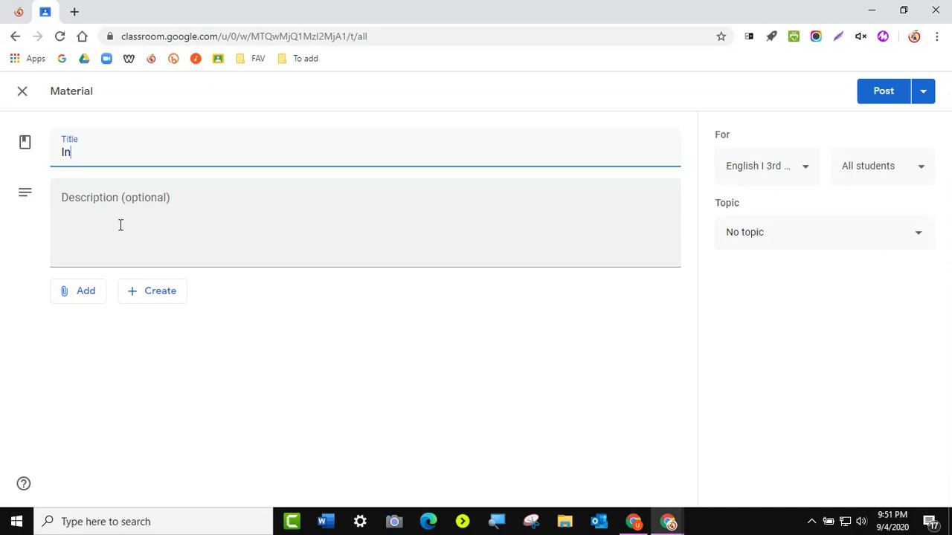
text(tervention Room)
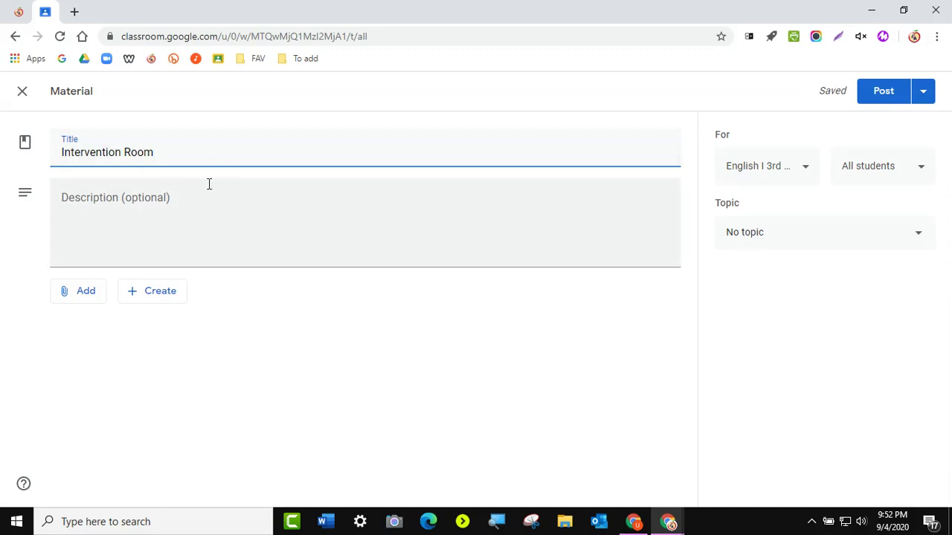
click(84, 224)
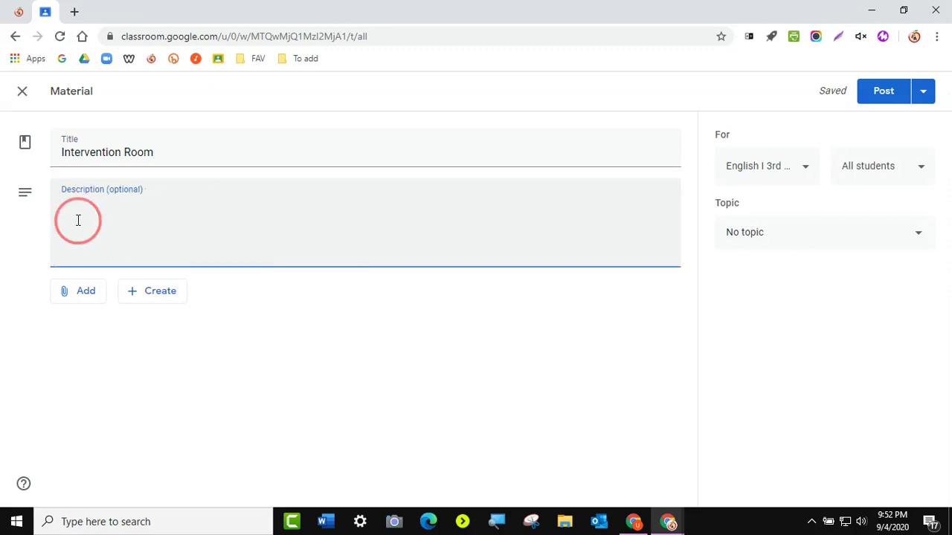
right_click(83, 224)
click(110, 297)
drag(296, 204, 231, 204)
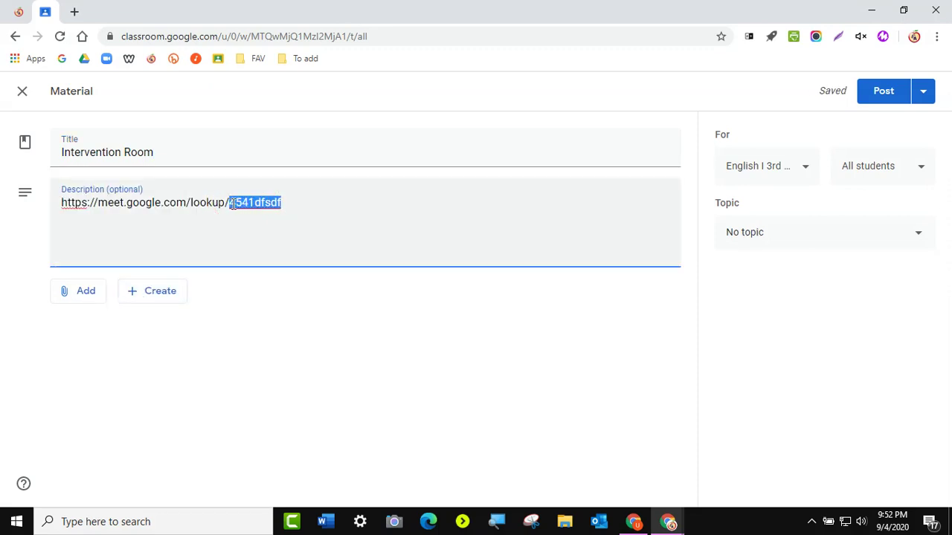
text(dff254634)
- Copy the dff254634 Meet link and attach it to the material as a web link
drag(290, 201, 51, 202)
right_click(76, 205)
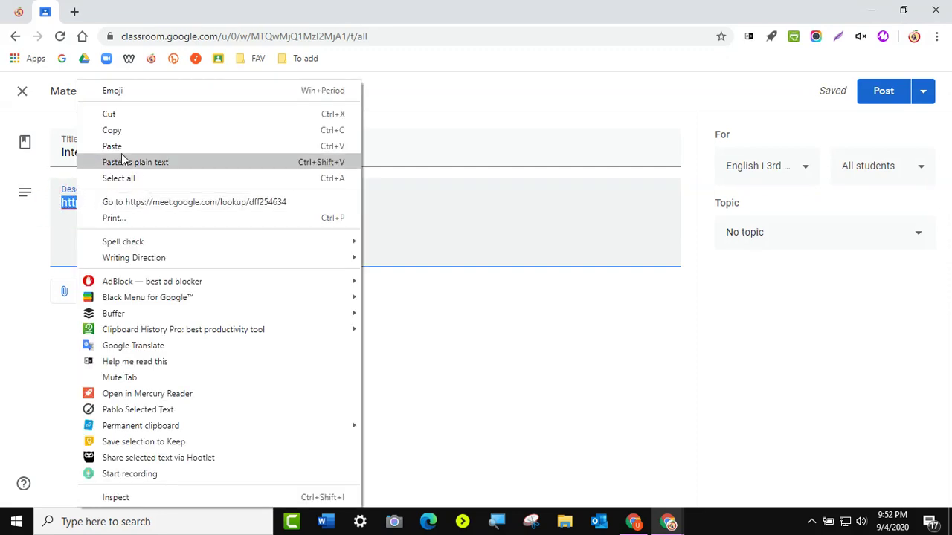
click(123, 131)
click(79, 295)
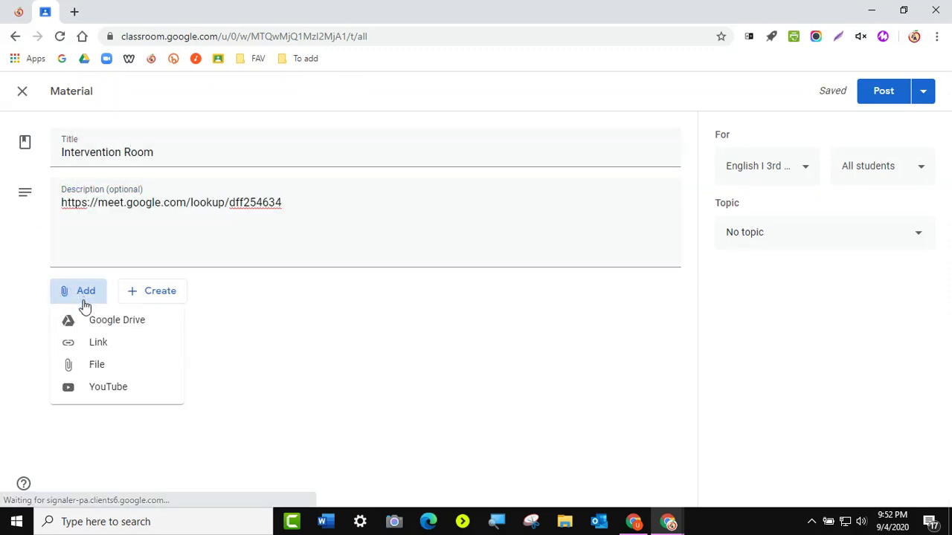
click(97, 346)
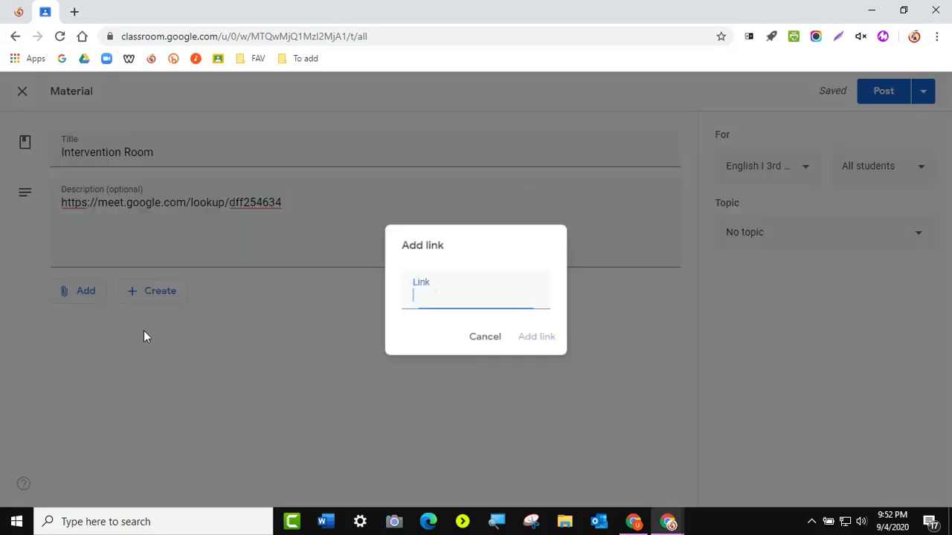
right_click(421, 297)
click(459, 300)
click(543, 340)
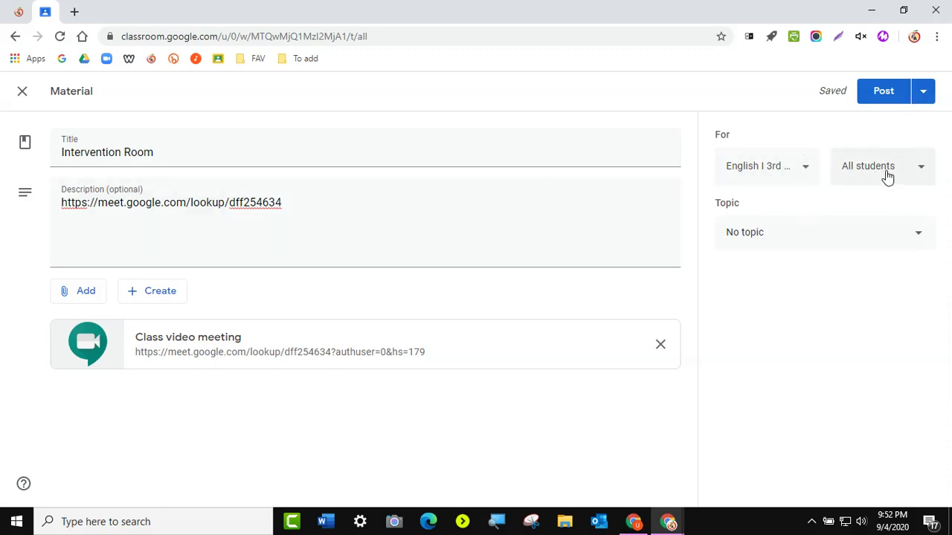
- File it under Breakout Rooms, review the receiving students, and post the Intervention Room material
click(737, 239)
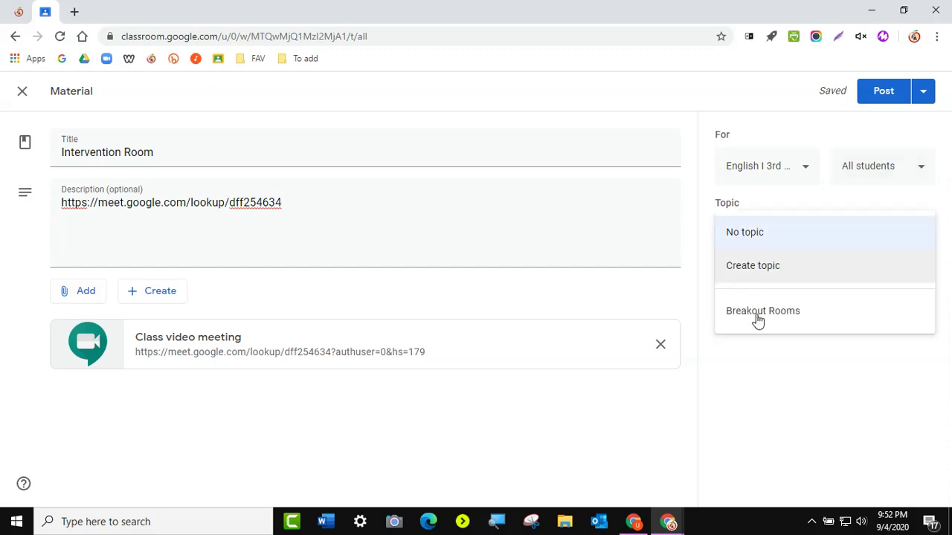
click(759, 321)
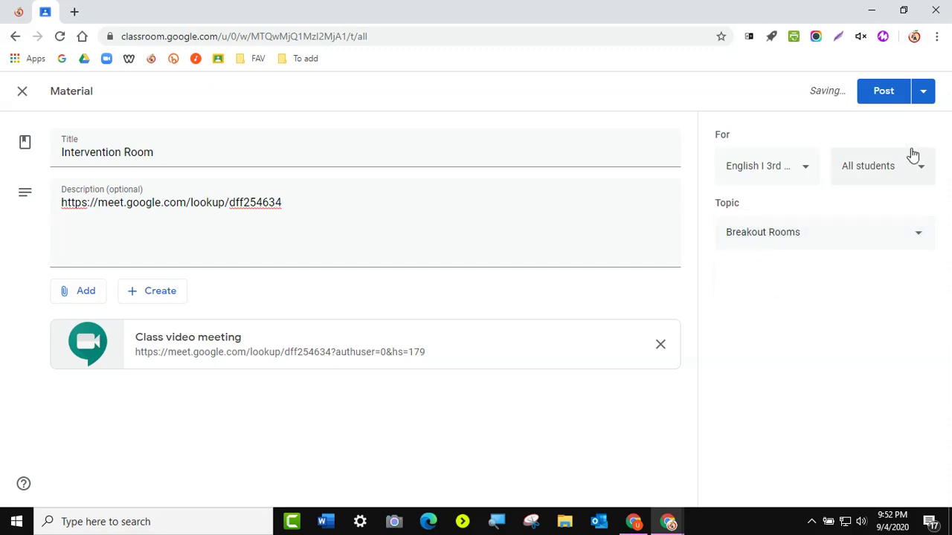
click(881, 174)
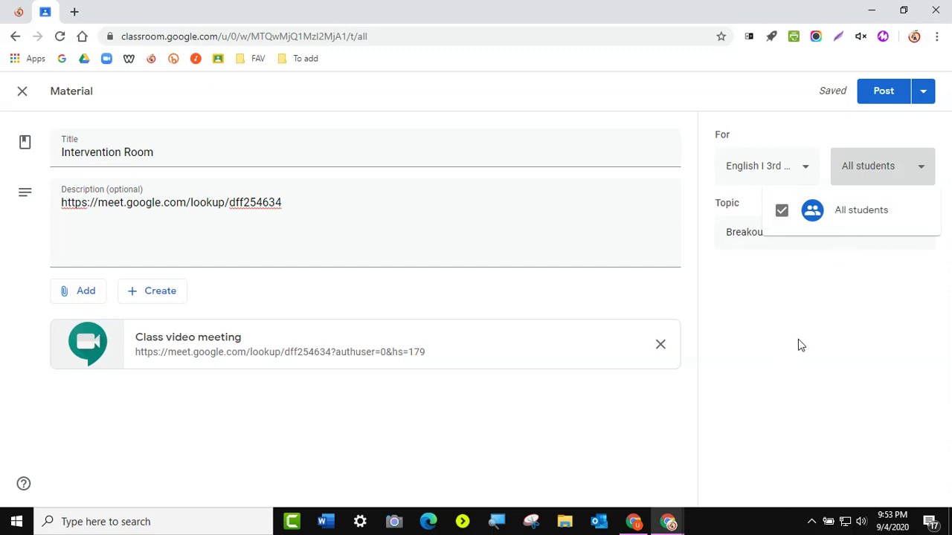
click(895, 100)
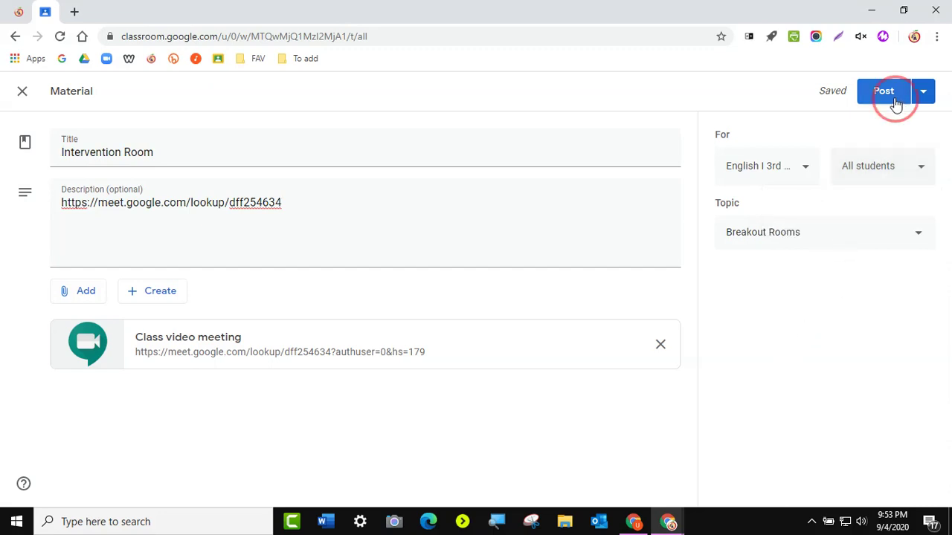
click(889, 95)
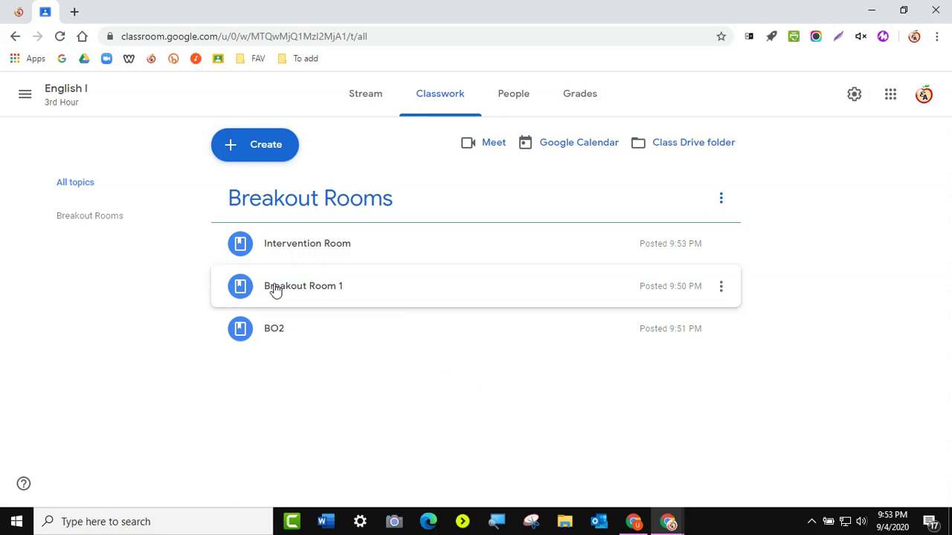
- Start an untitled material with the dff254634 Meet link pasted, check posting options and recipients, then close it
click(264, 148)
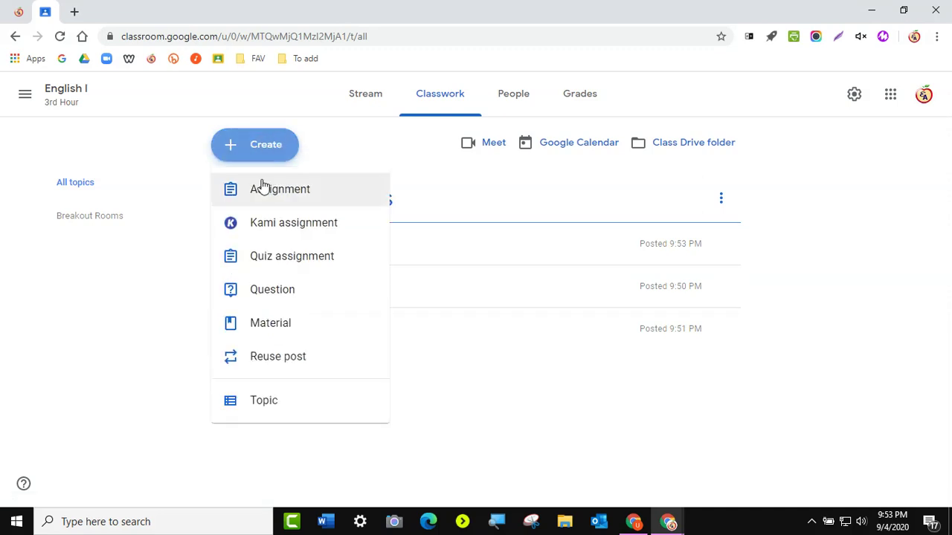
click(259, 325)
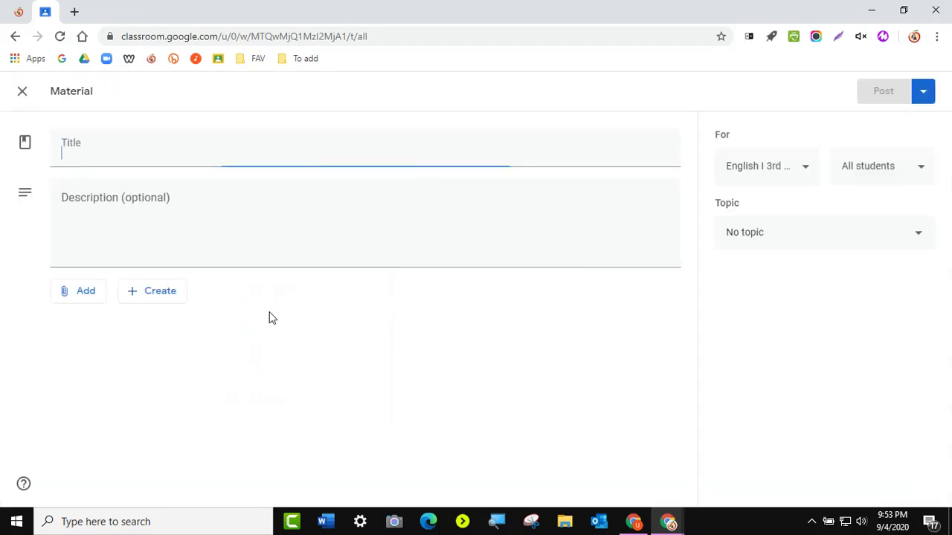
right_click(158, 193)
click(189, 298)
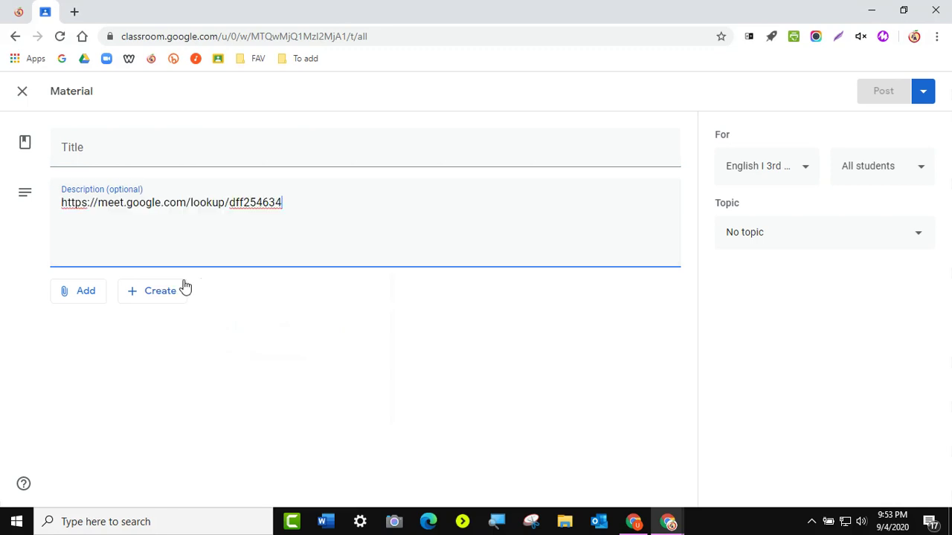
click(113, 148)
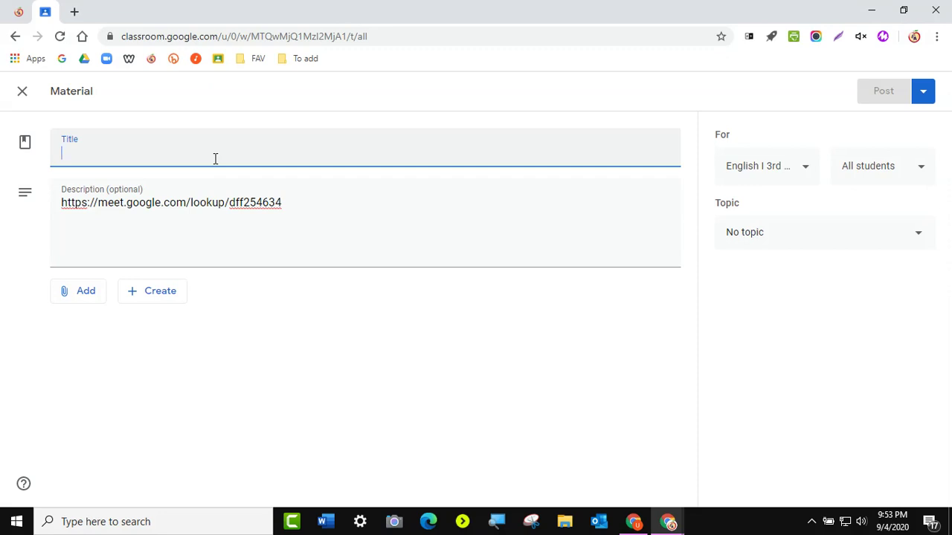
click(923, 93)
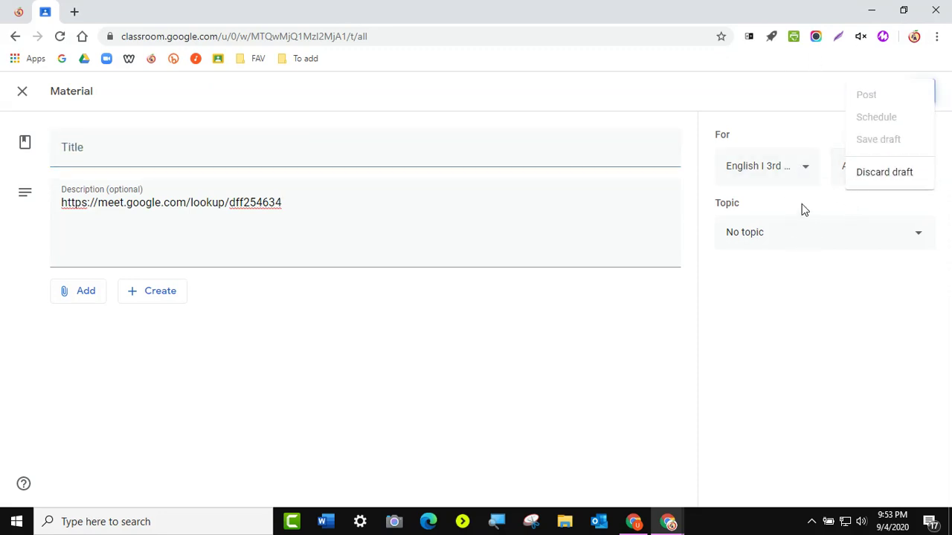
click(878, 211)
click(881, 171)
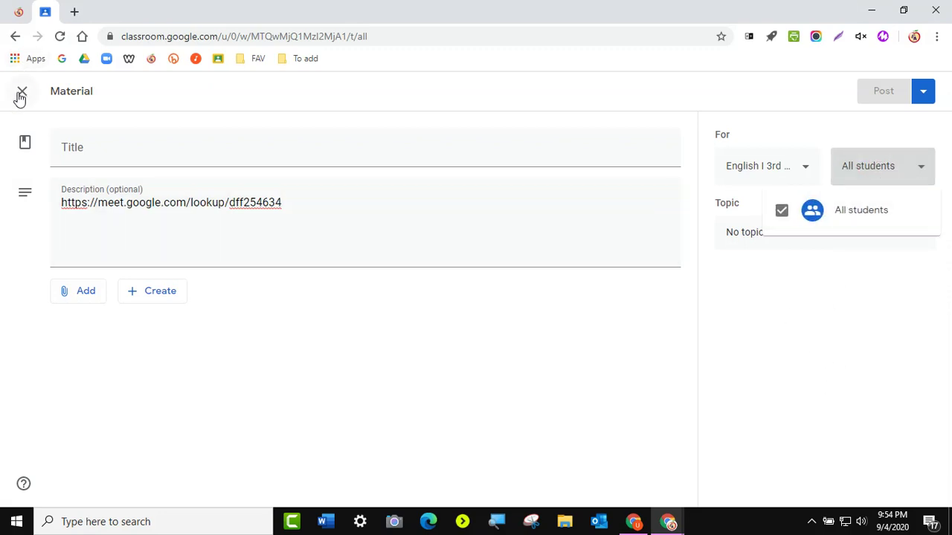
click(20, 95)
click(21, 94)
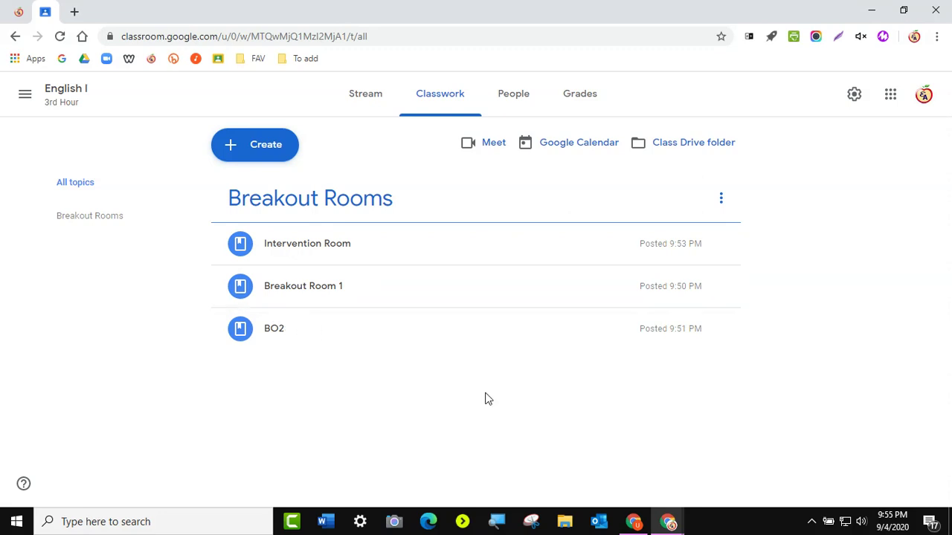
- In the student's window, dismiss the announcements tip and show the newly posted stream items
click(634, 521)
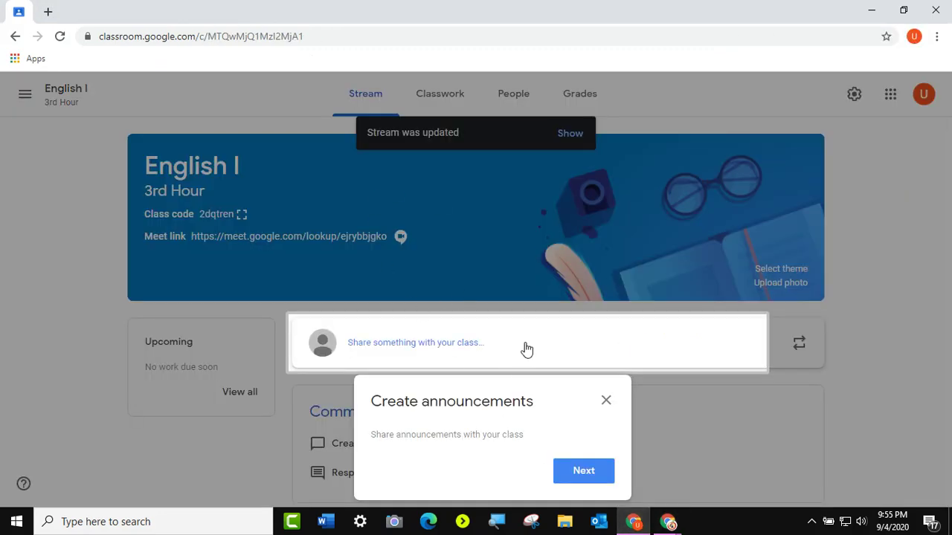
click(606, 399)
click(571, 134)
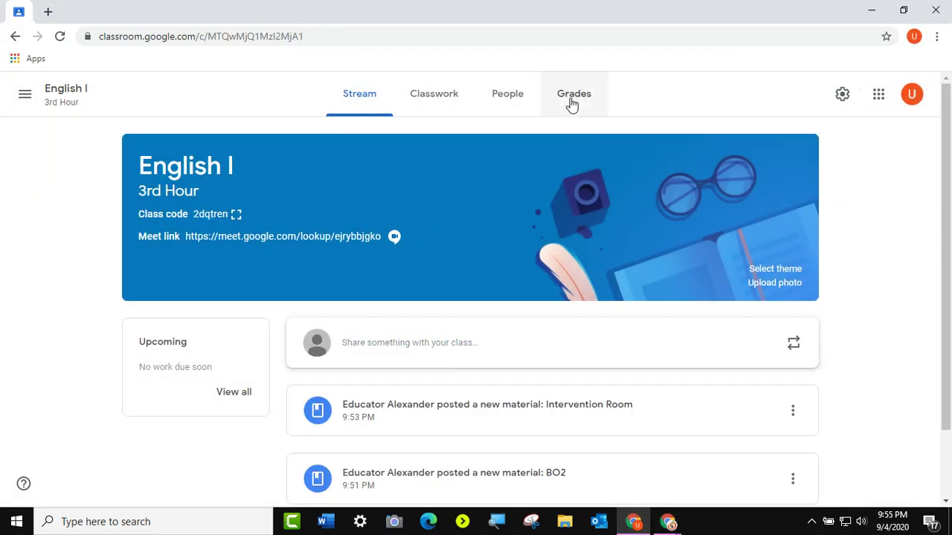
scroll(521, 327, down, 1)
scroll(553, 365, up, 1)
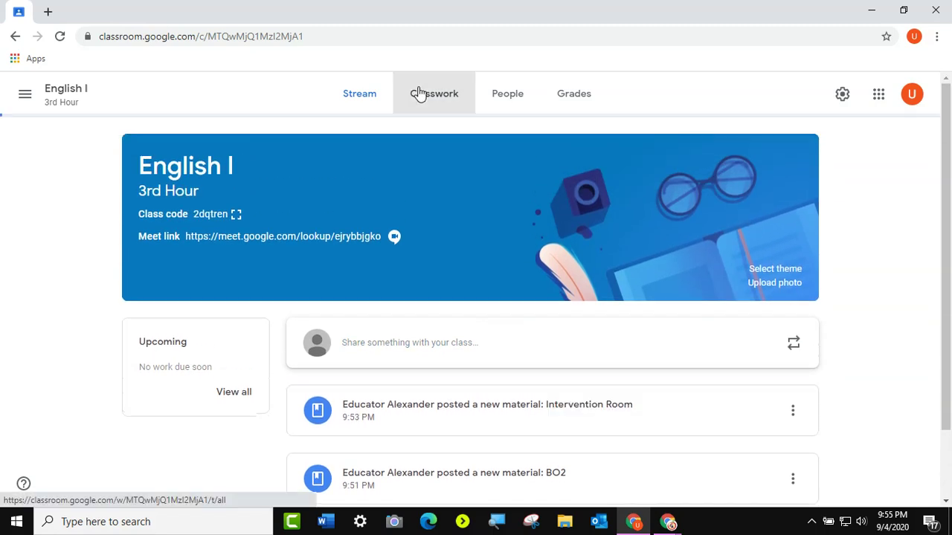
click(439, 92)
click(456, 175)
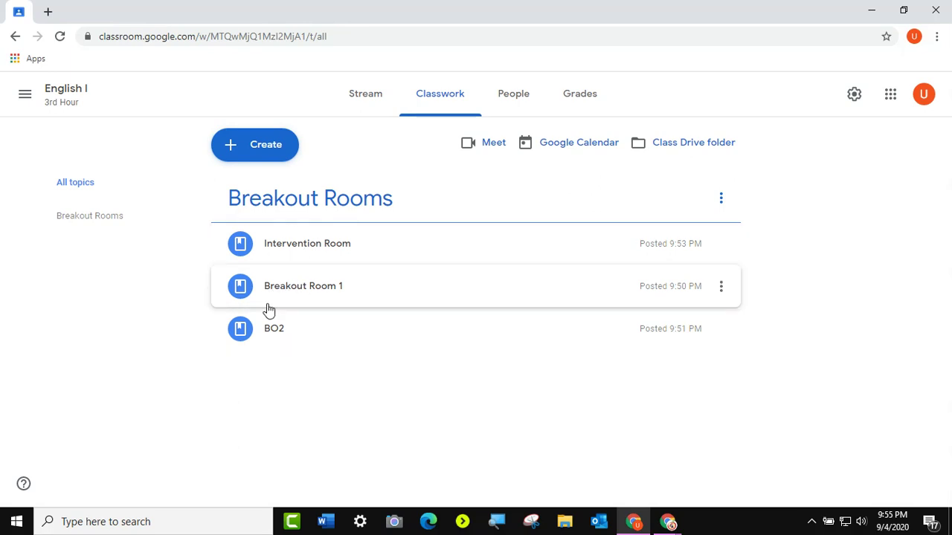
click(306, 247)
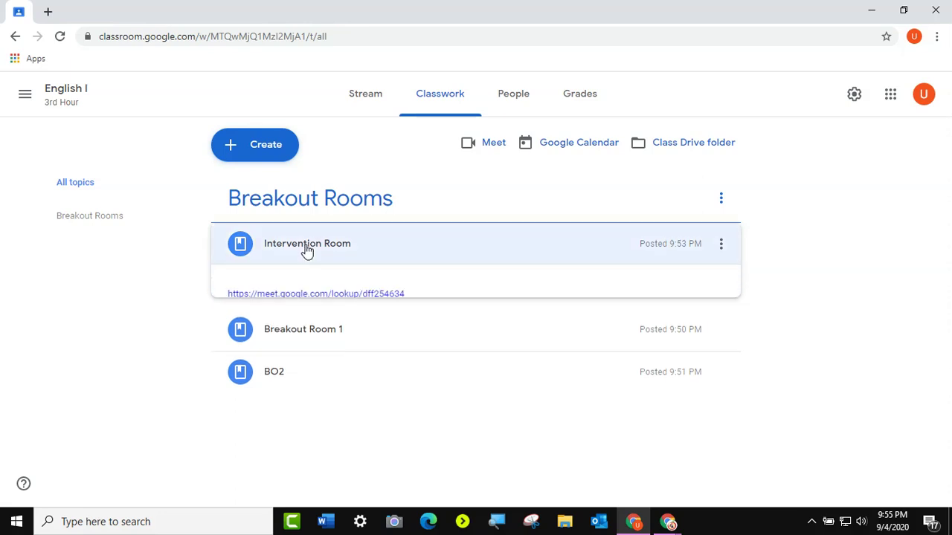
- Open Intervention Room's Meet link and allow Meet to use camera and microphone
click(296, 298)
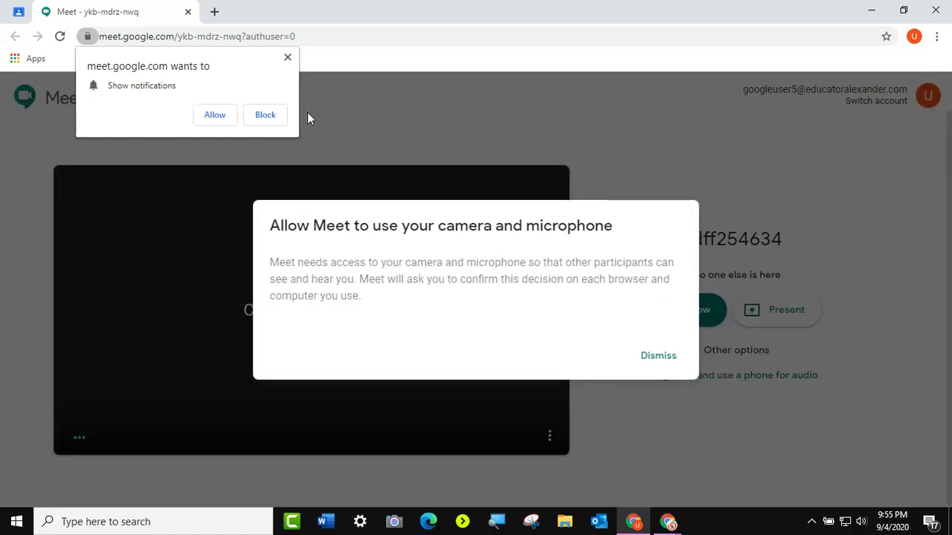
click(288, 59)
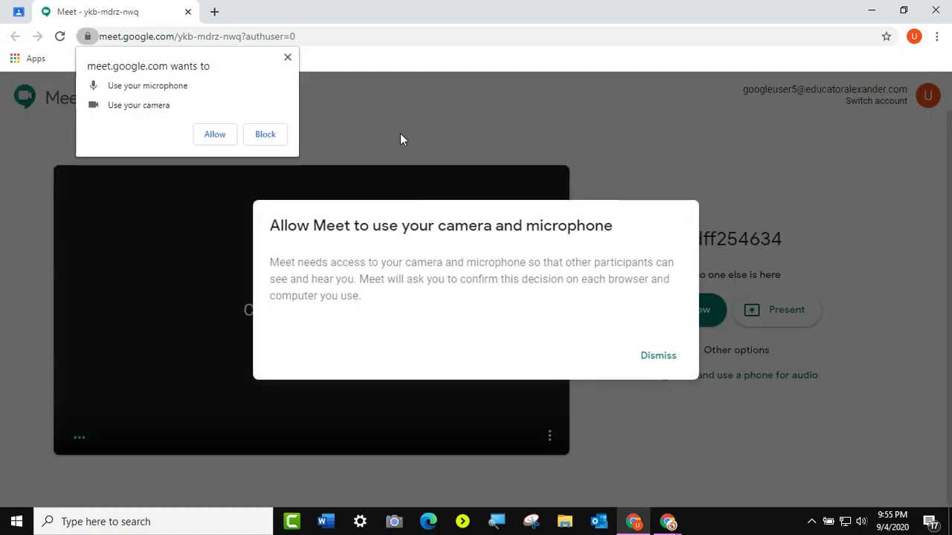
click(200, 135)
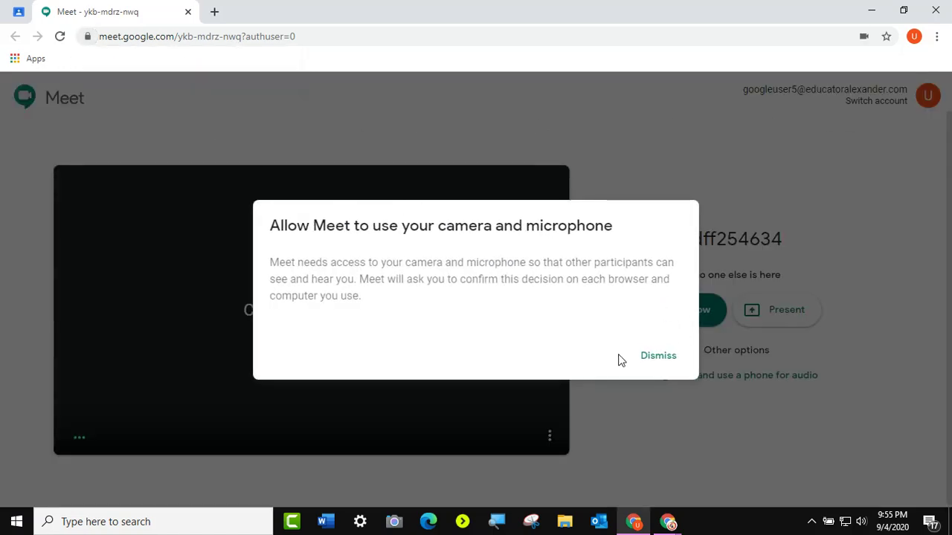
click(653, 362)
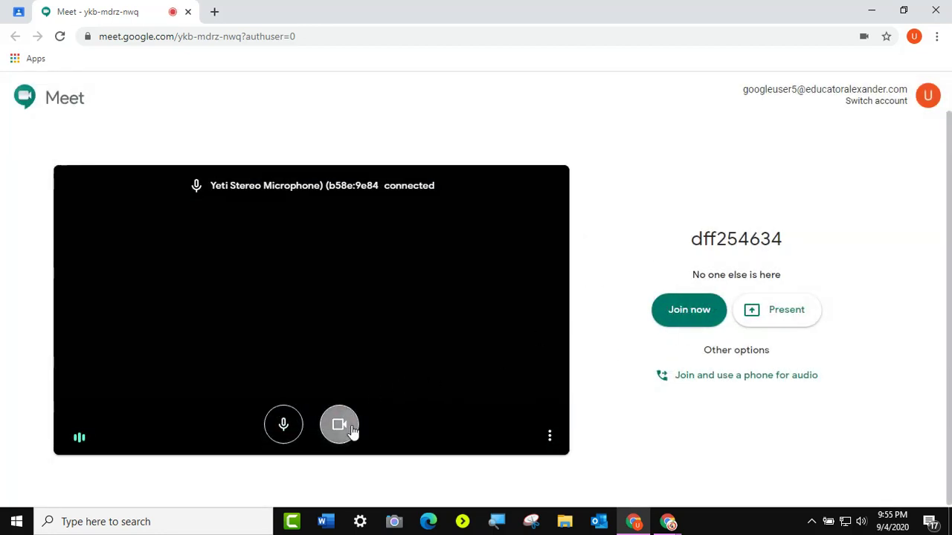
- Join the dff254634 call with camera and microphone off, then close the meeting
click(344, 429)
click(283, 424)
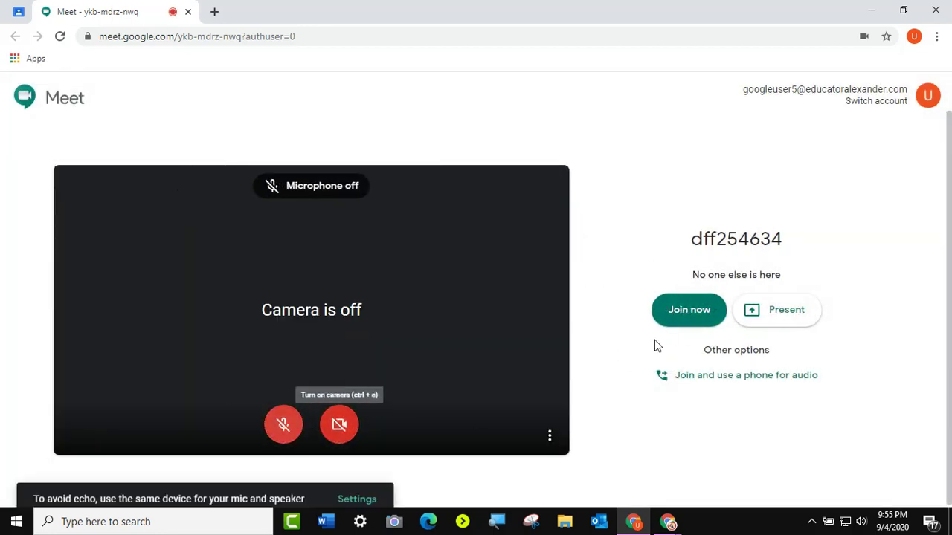
click(692, 315)
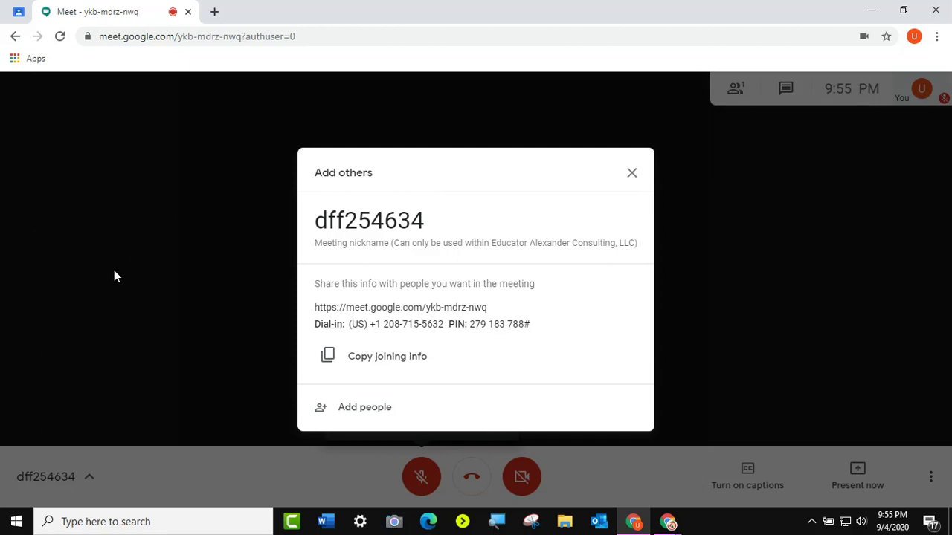
click(188, 14)
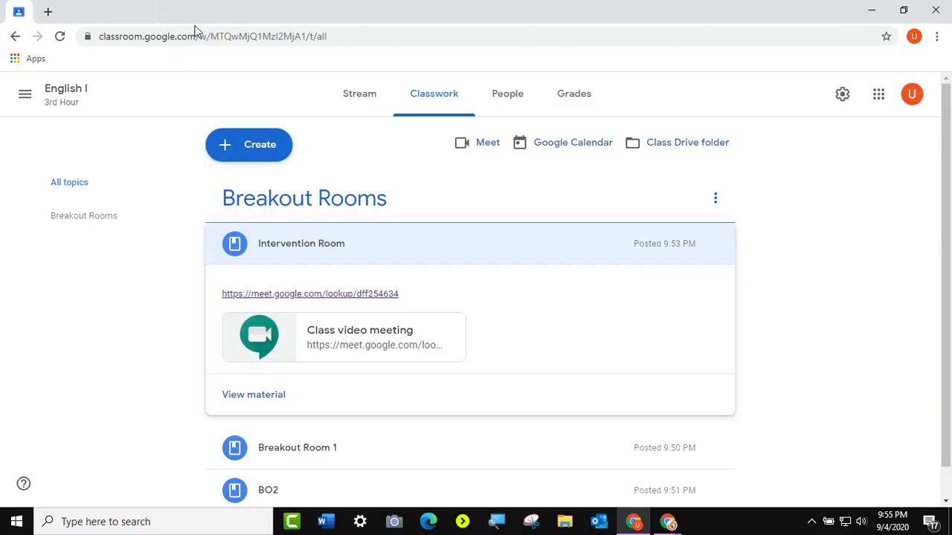
- Collapse Intervention Room, go back to the teacher's Classroom window and expand Intervention Room there
click(328, 254)
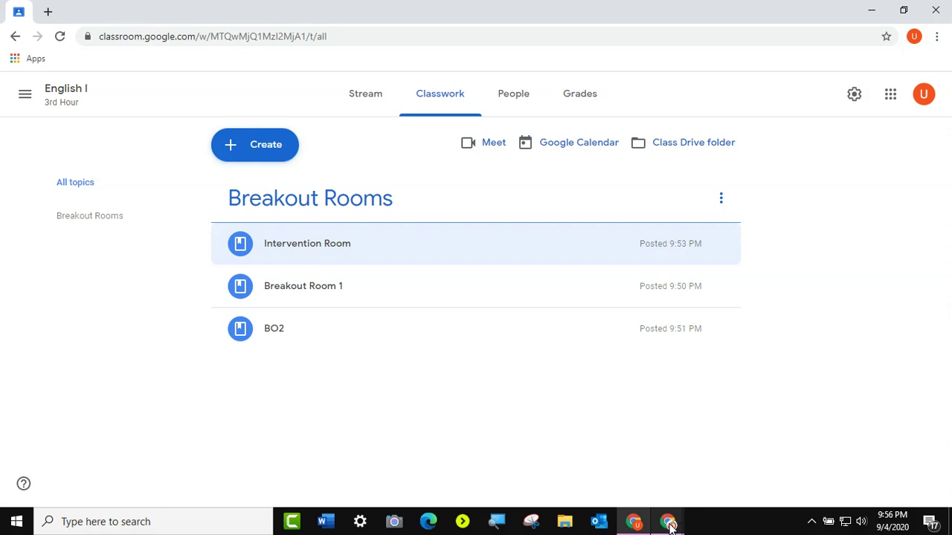
mouse_move(669, 525)
click(627, 491)
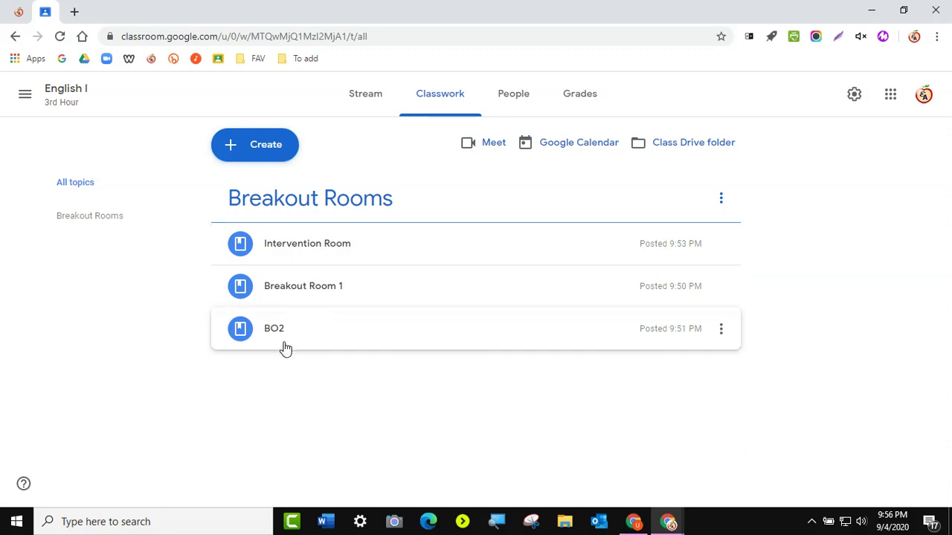
click(323, 251)
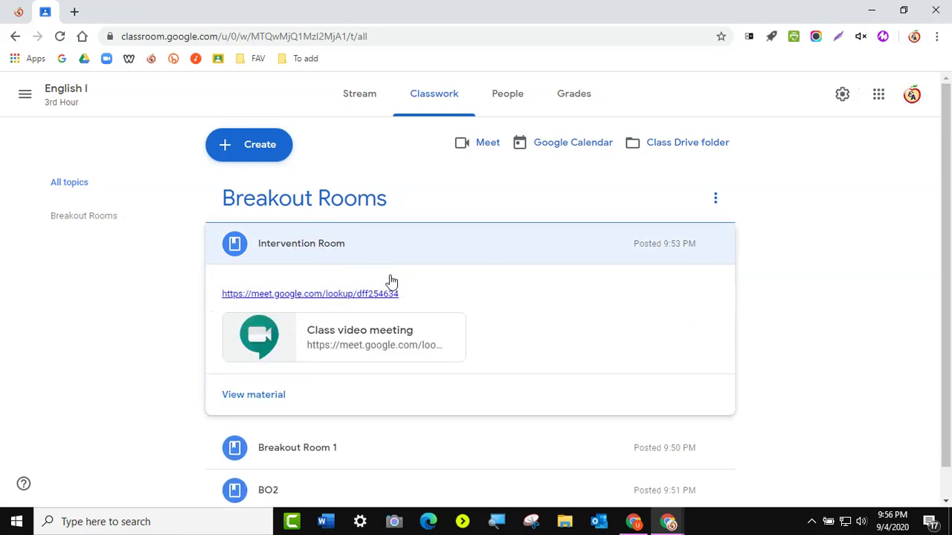
- Open the Intervention Room material on its own page
drag(420, 301, 356, 255)
click(356, 255)
click(355, 255)
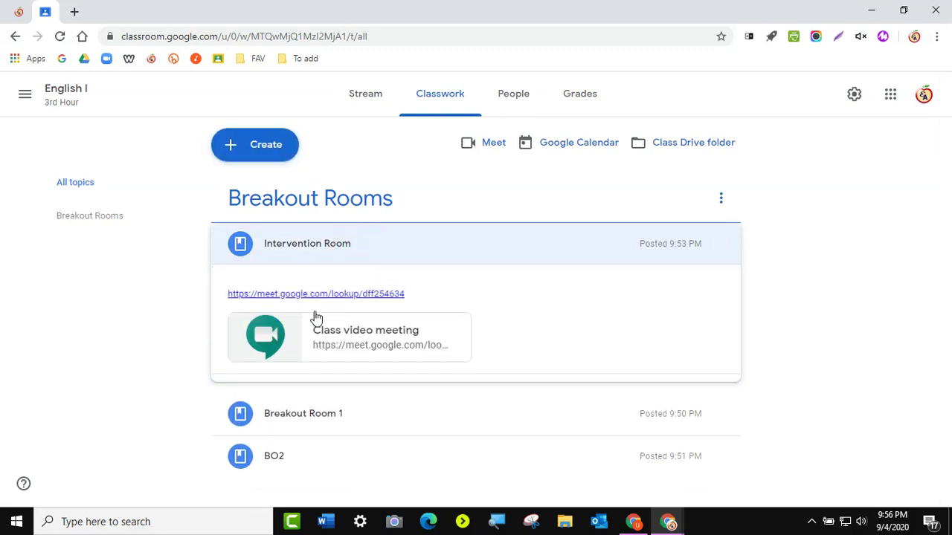
click(260, 394)
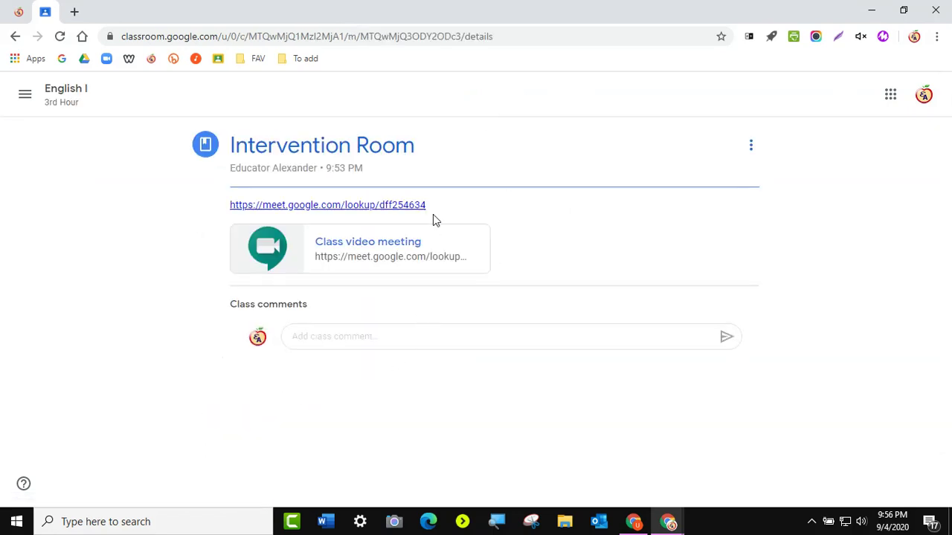
- Copy the dff254634 Meet link from the Intervention Room post
drag(434, 203, 233, 205)
right_click(233, 206)
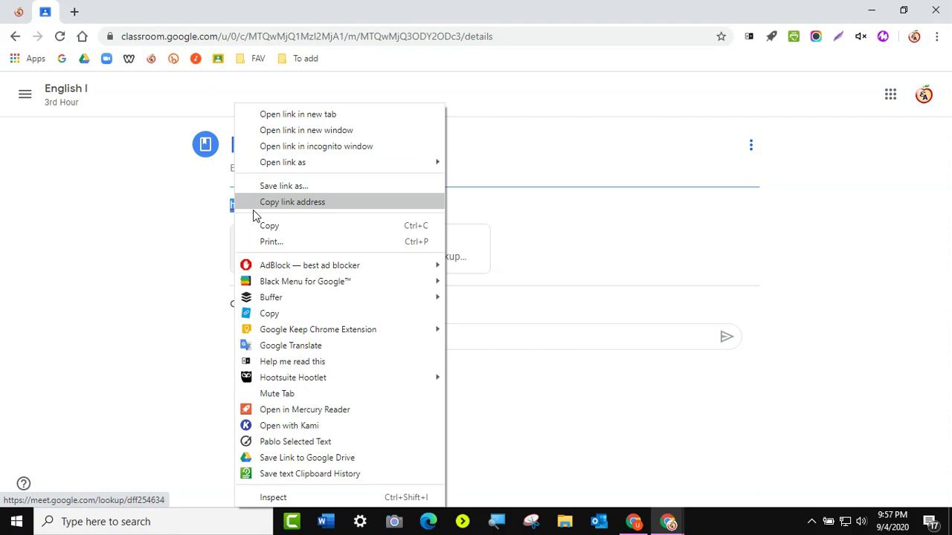
click(269, 226)
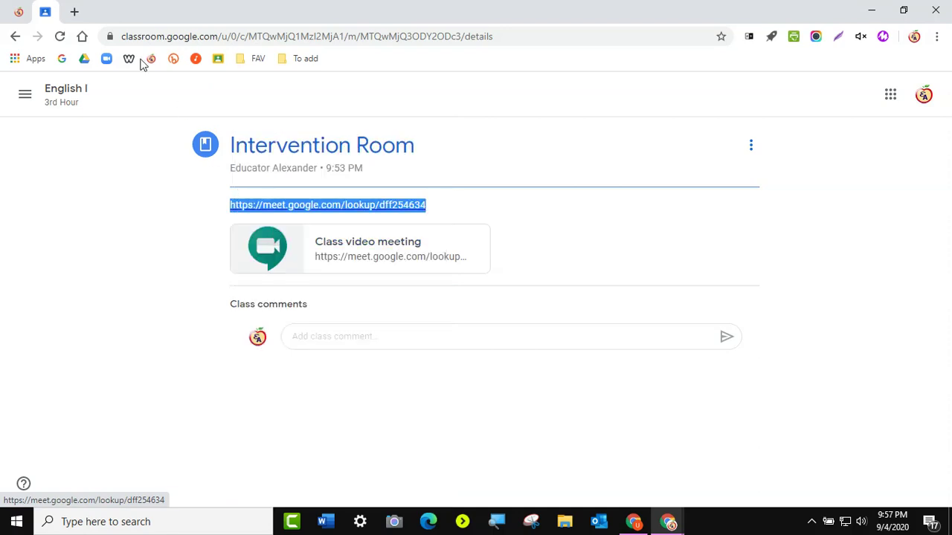
click(73, 12)
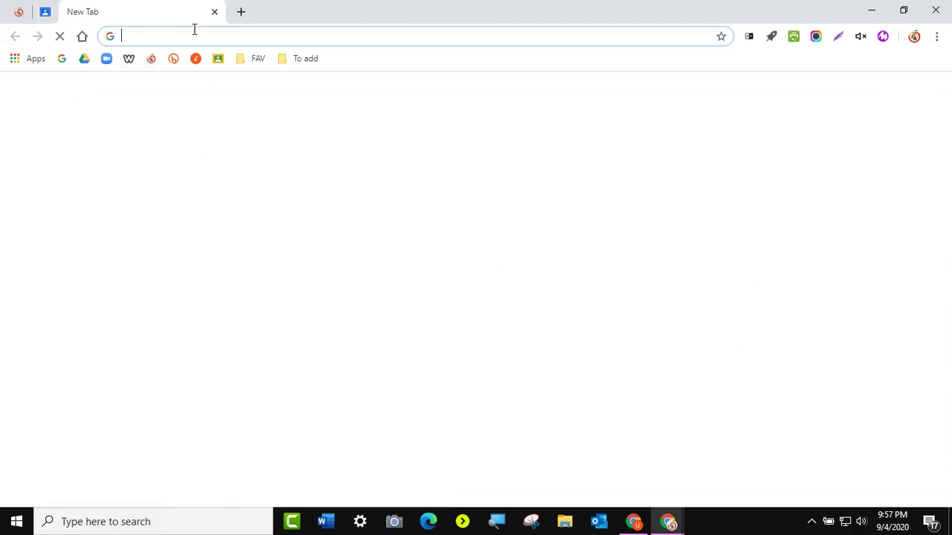
- Create a new Google Docs document from Google Drive
click(87, 61)
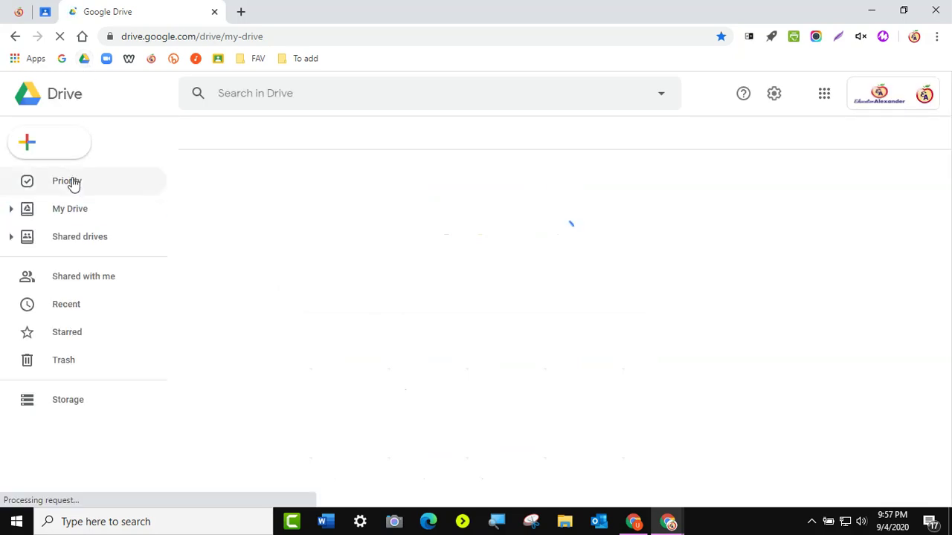
click(69, 152)
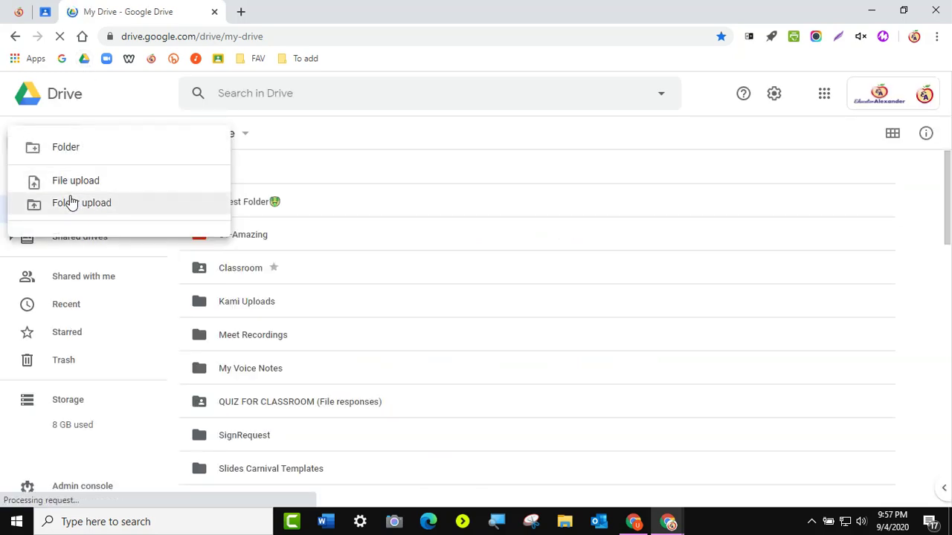
click(65, 238)
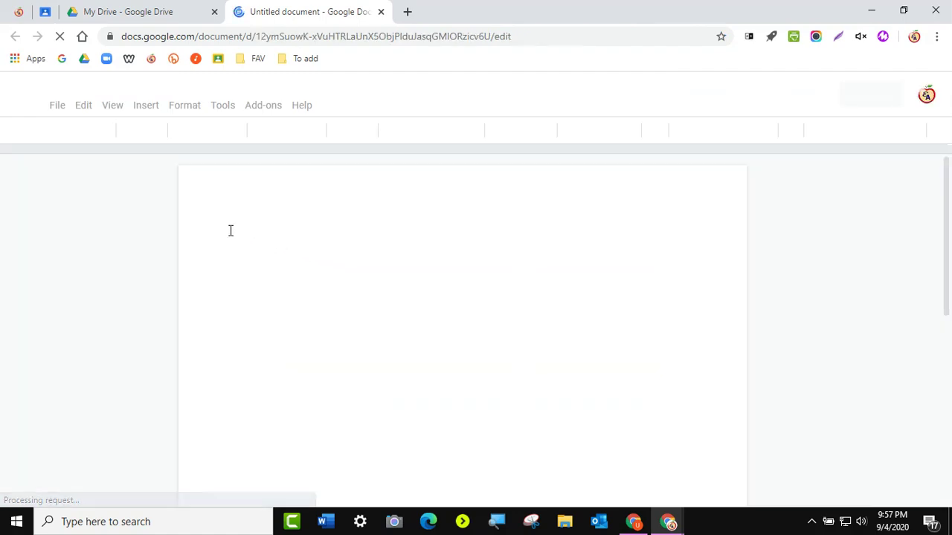
click(229, 230)
right_click(229, 231)
click(513, 238)
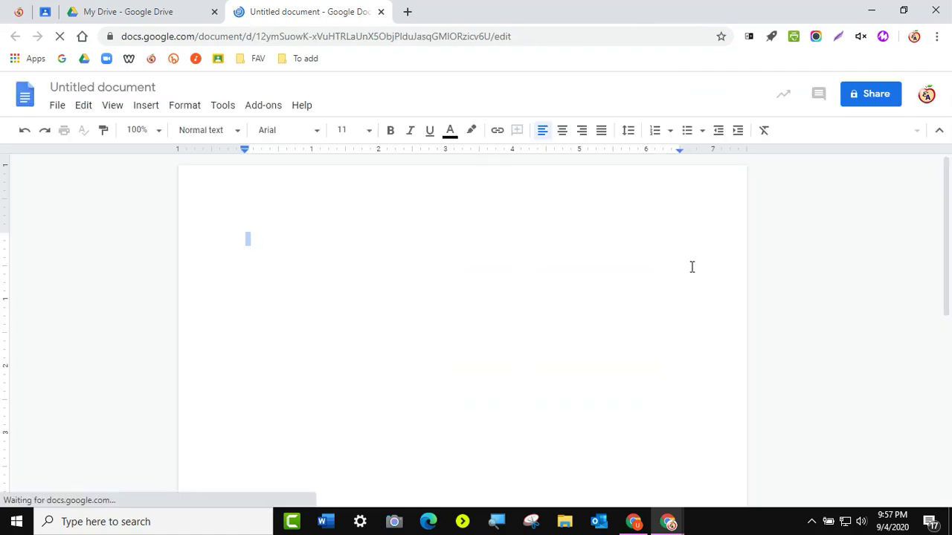
right_click(248, 238)
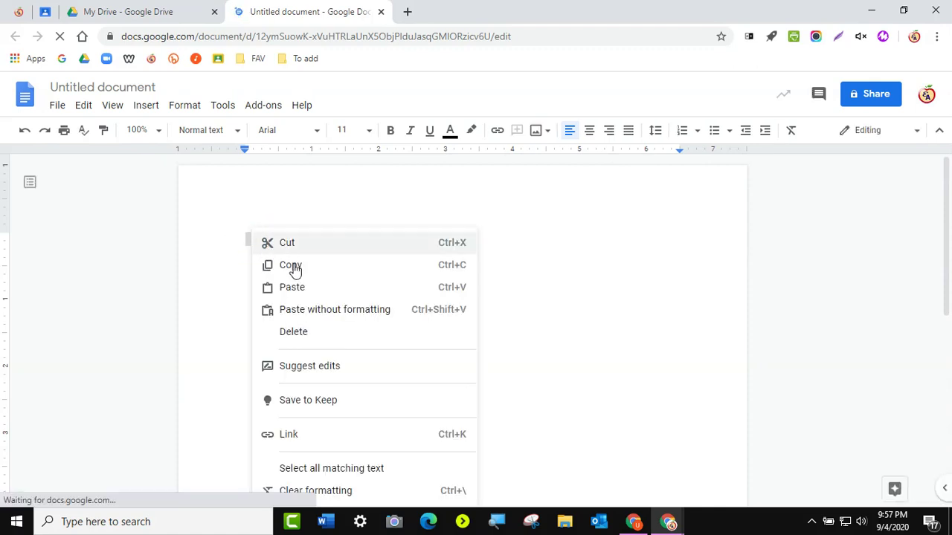
click(292, 287)
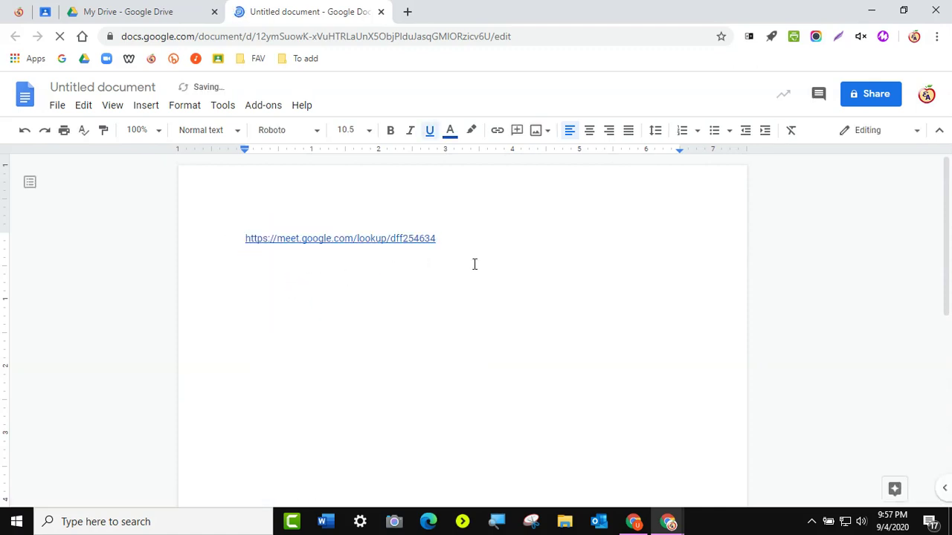
key(Return)
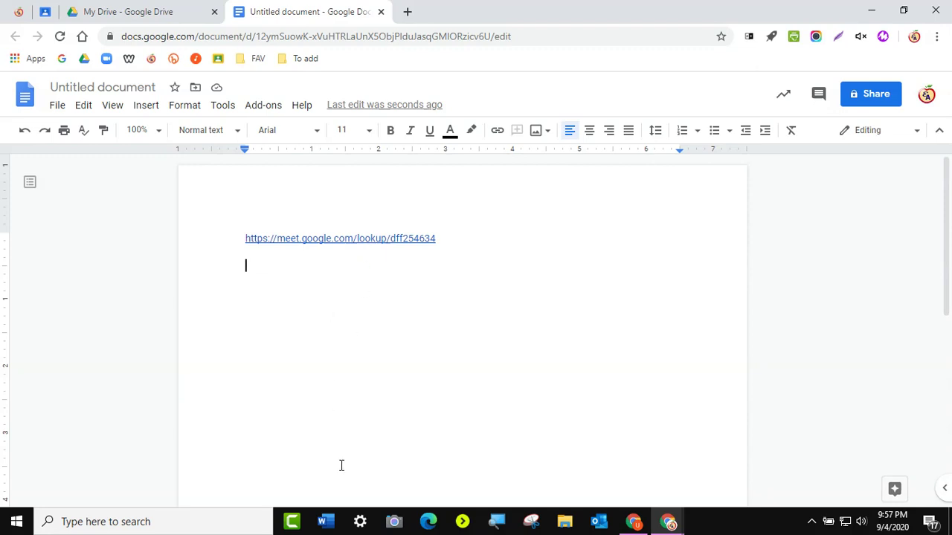
- Back on the Classwork list, open Intervention Room's Meet link in a new tab
click(47, 11)
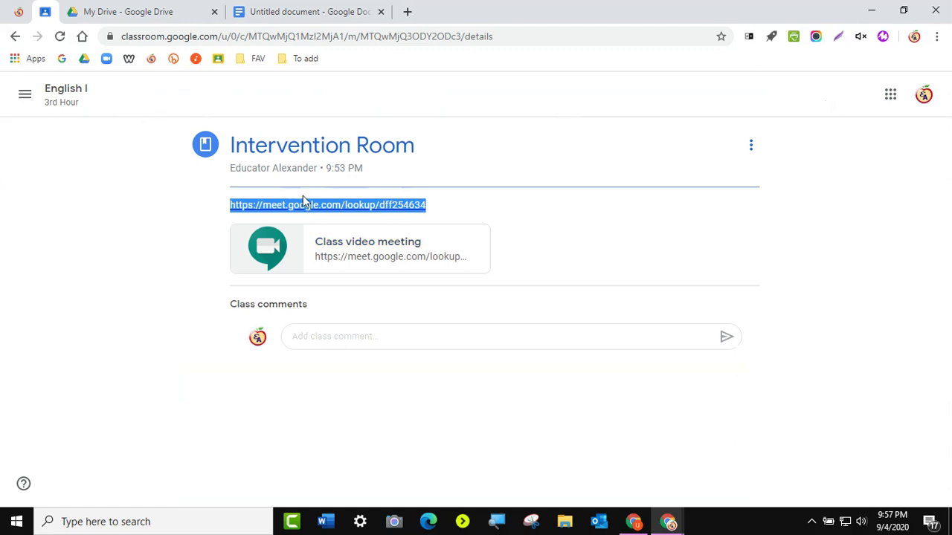
click(15, 37)
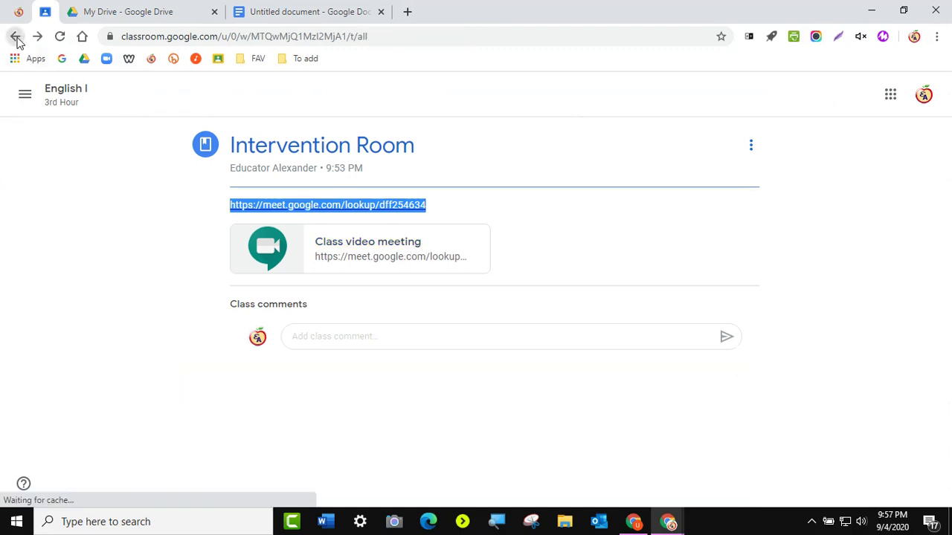
click(351, 296)
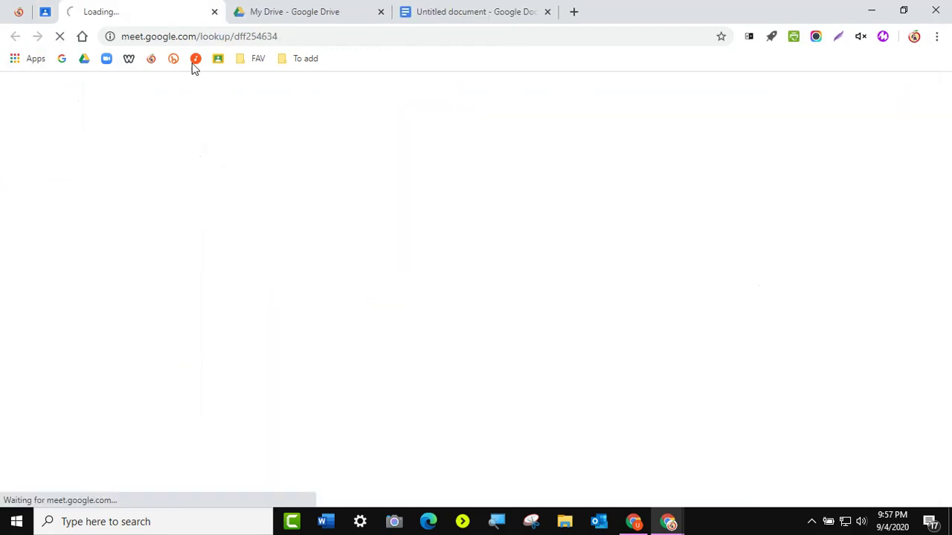
click(45, 11)
- Expand Breakout Room 1 and BO2 and open each one's Meet link in its own tab
scroll(446, 316, down, 1)
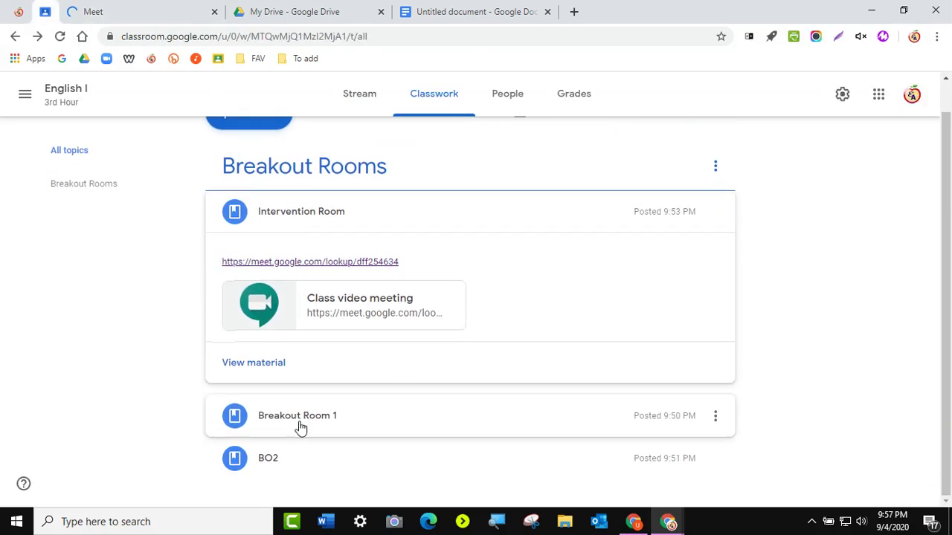
click(302, 428)
click(334, 313)
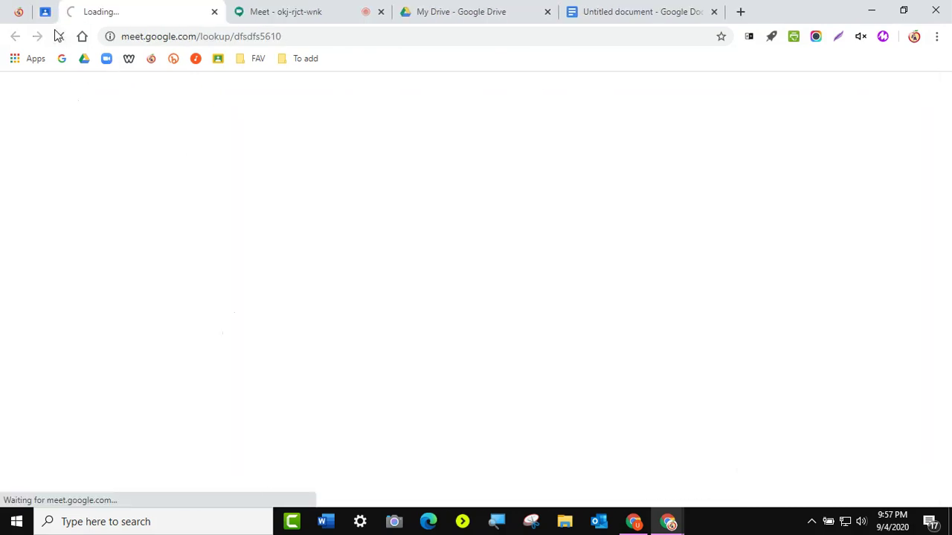
click(45, 11)
click(311, 467)
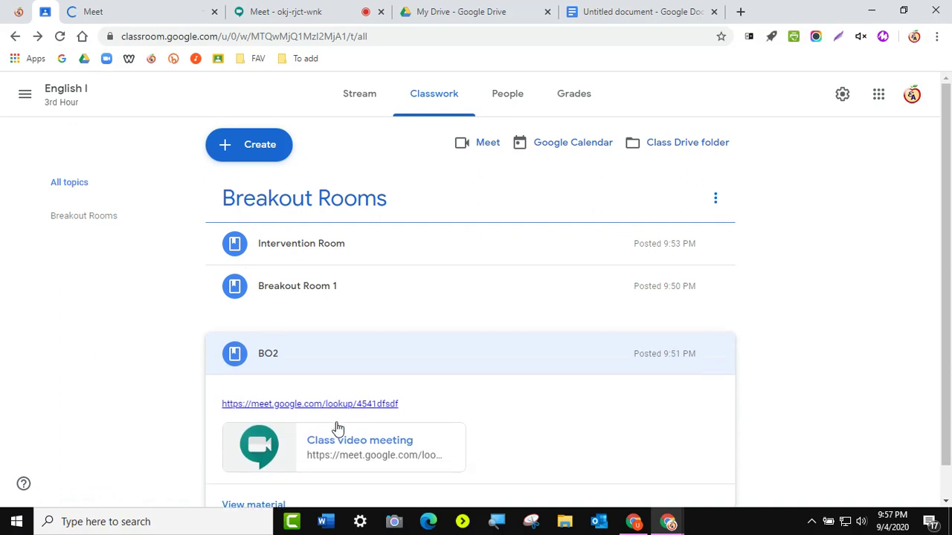
click(340, 358)
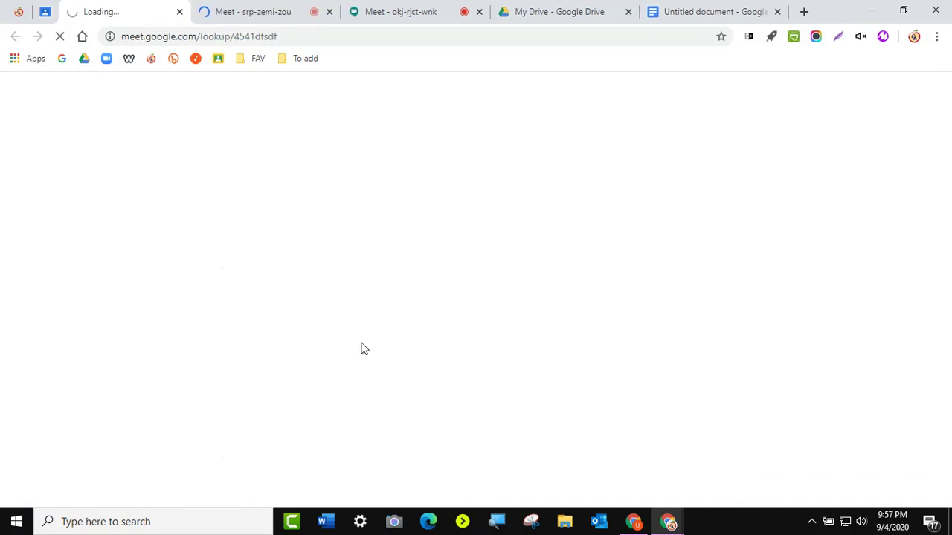
click(688, 13)
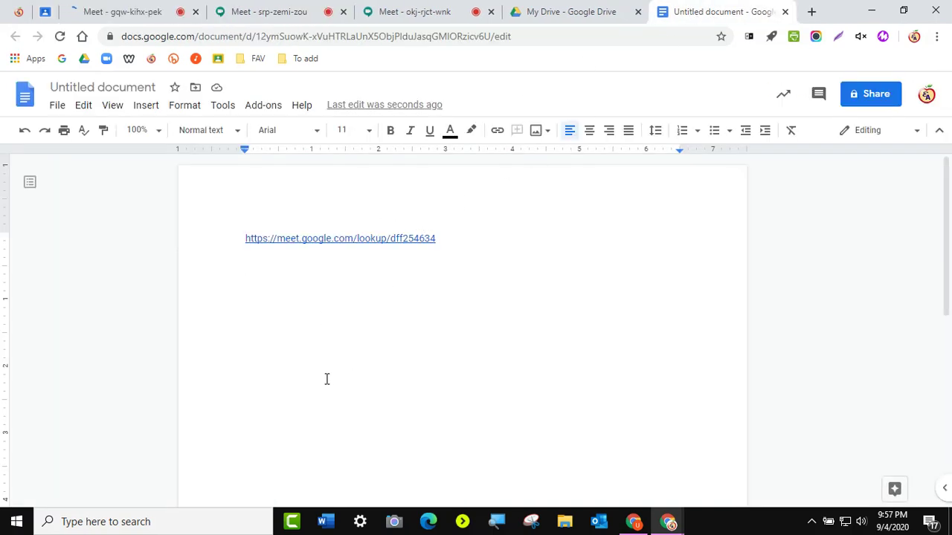
- Close the My Drive and Untitled document tabs and look over the three Meet lobbies
click(637, 12)
click(643, 12)
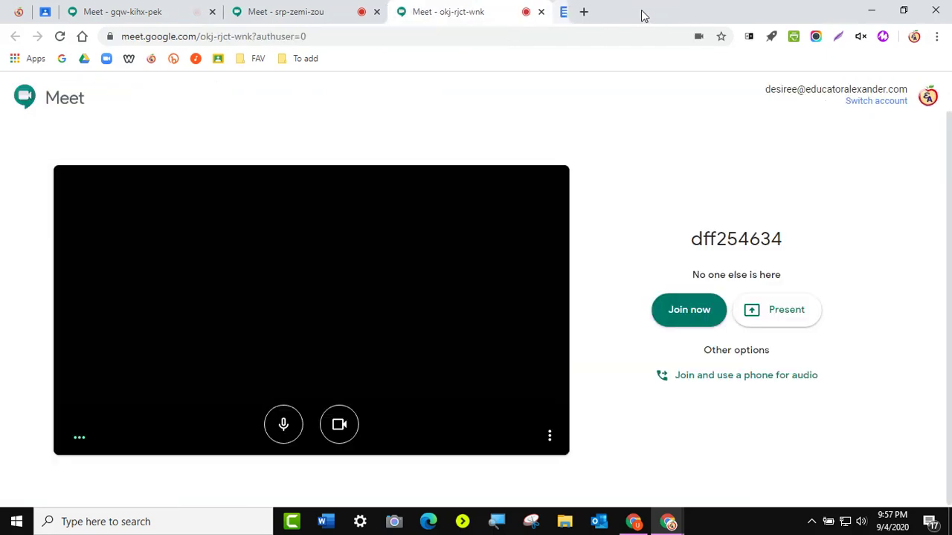
click(320, 18)
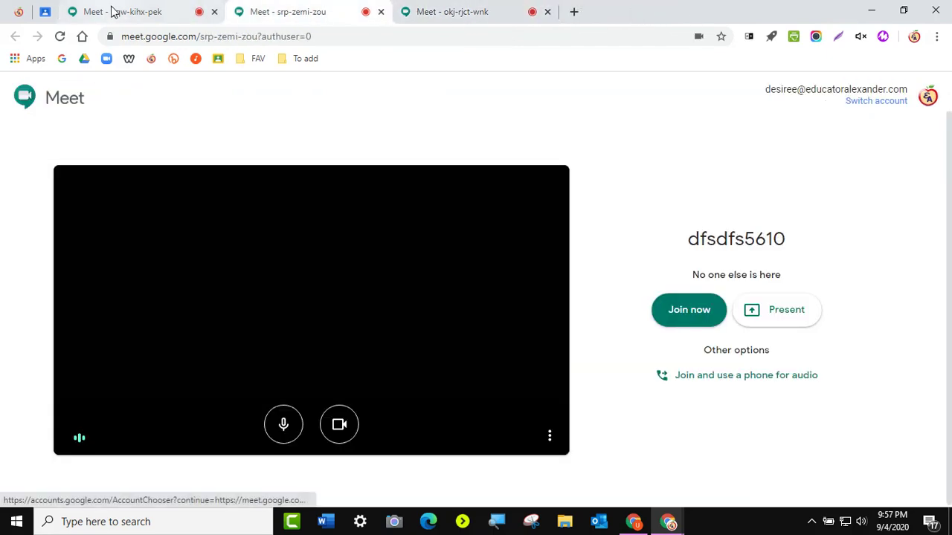
click(119, 13)
click(322, 20)
click(481, 21)
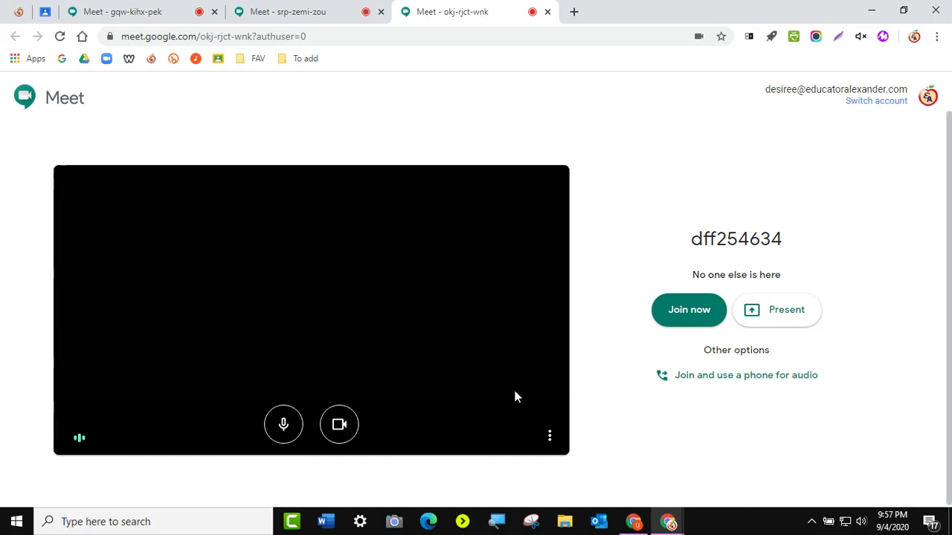
- Turn off camera and microphone in the dff254634, dfsdfs5610 and 4541dfsdf lobbies
click(339, 424)
click(283, 424)
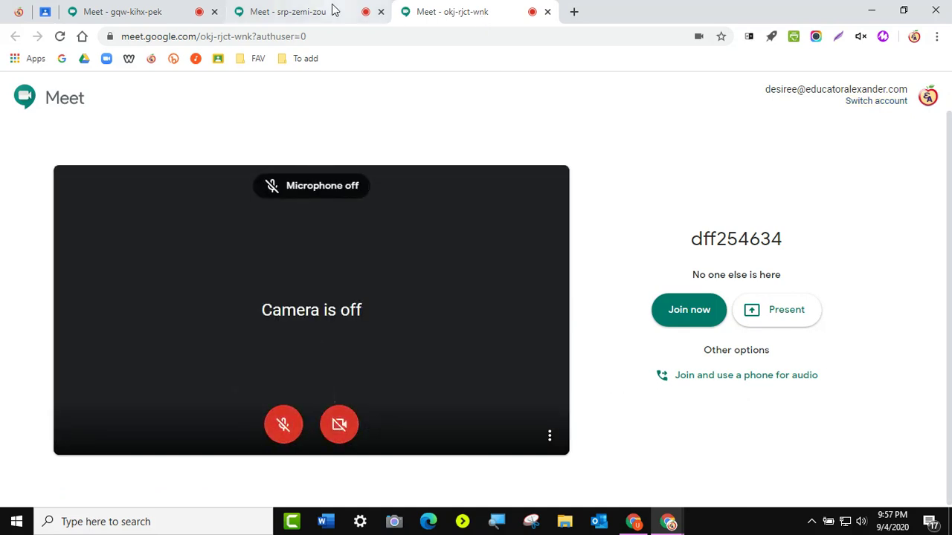
click(333, 10)
click(340, 423)
click(282, 424)
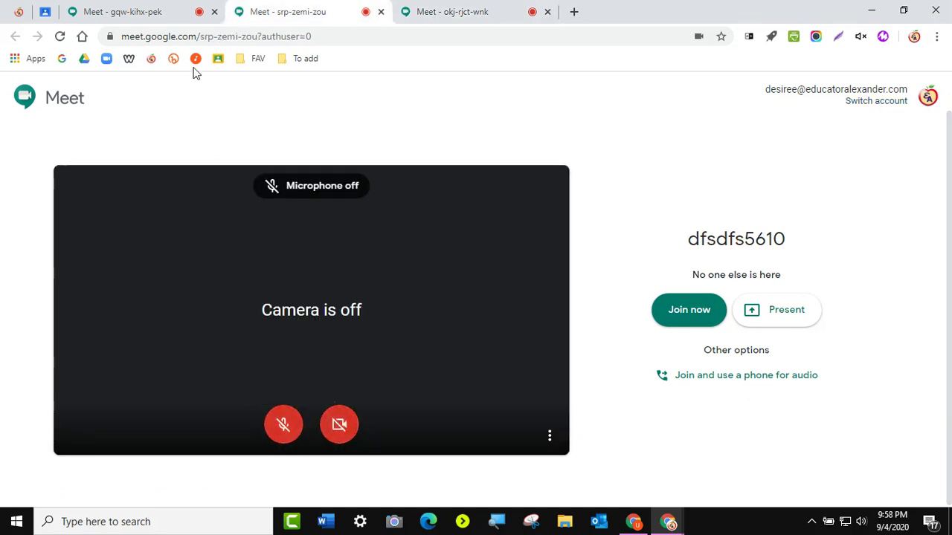
click(151, 10)
click(340, 427)
click(283, 425)
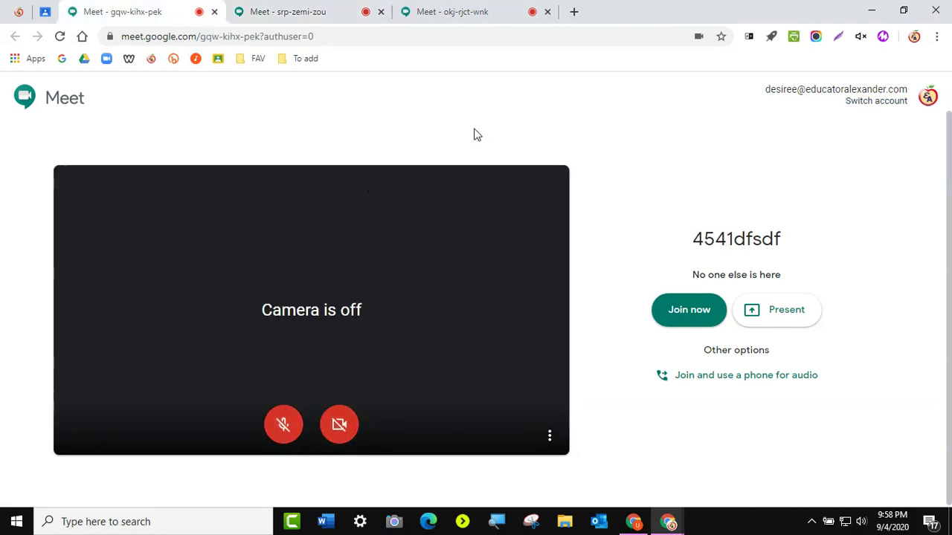
- Pin the 4541dfsdf, dfsdfs5610 and okj-rjct-wnk meeting tabs in the browser
right_click(119, 18)
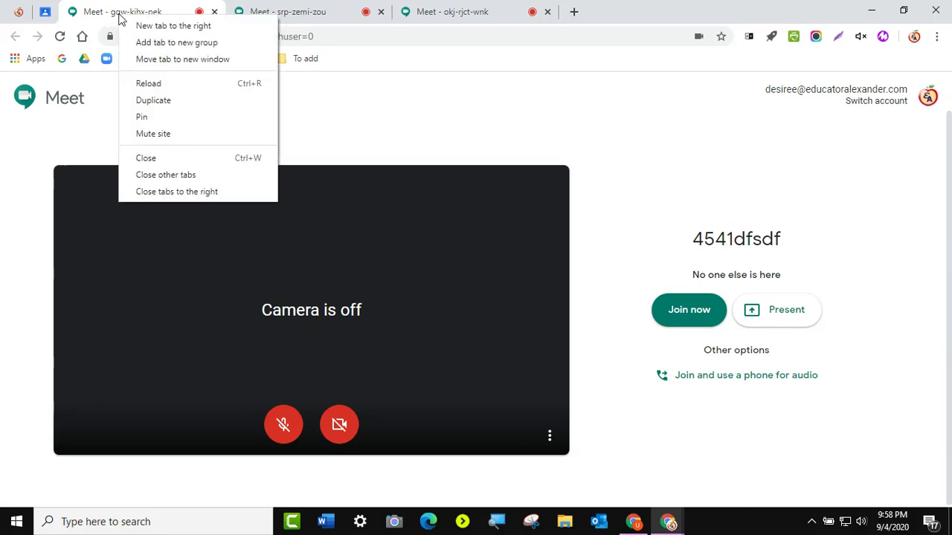
click(143, 118)
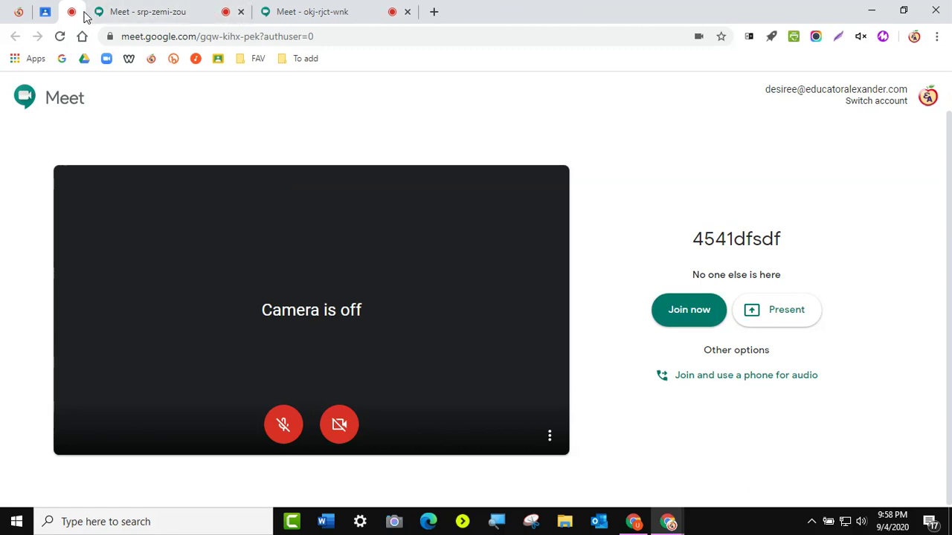
right_click(119, 16)
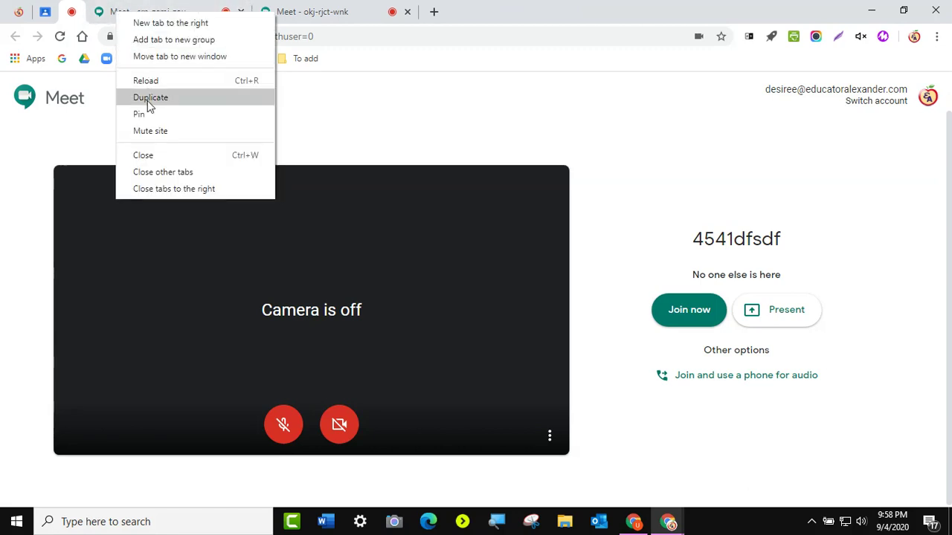
click(149, 124)
right_click(178, 21)
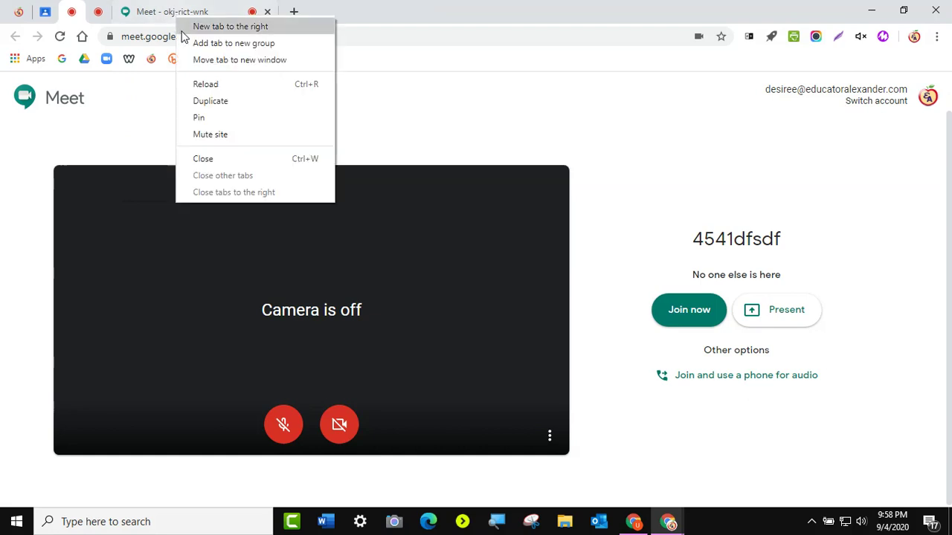
click(198, 122)
right_click(125, 16)
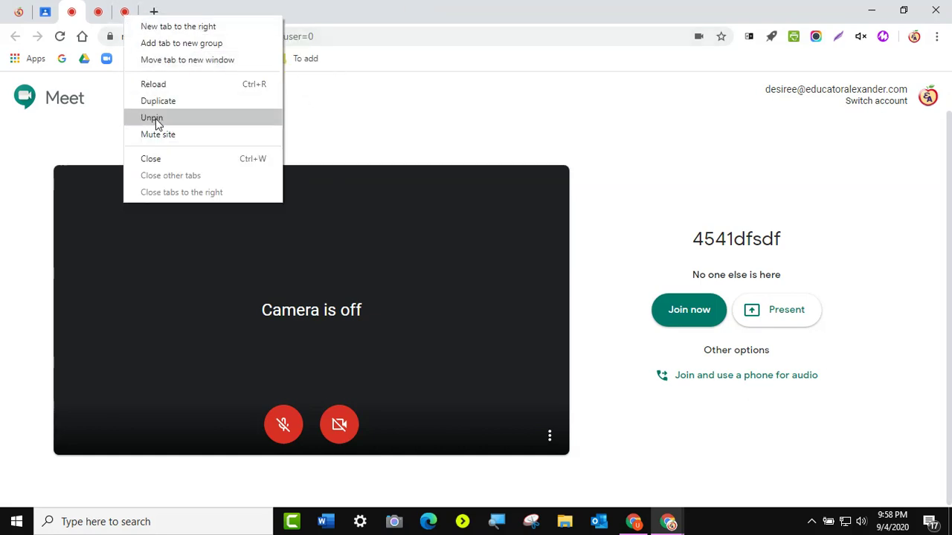
click(408, 111)
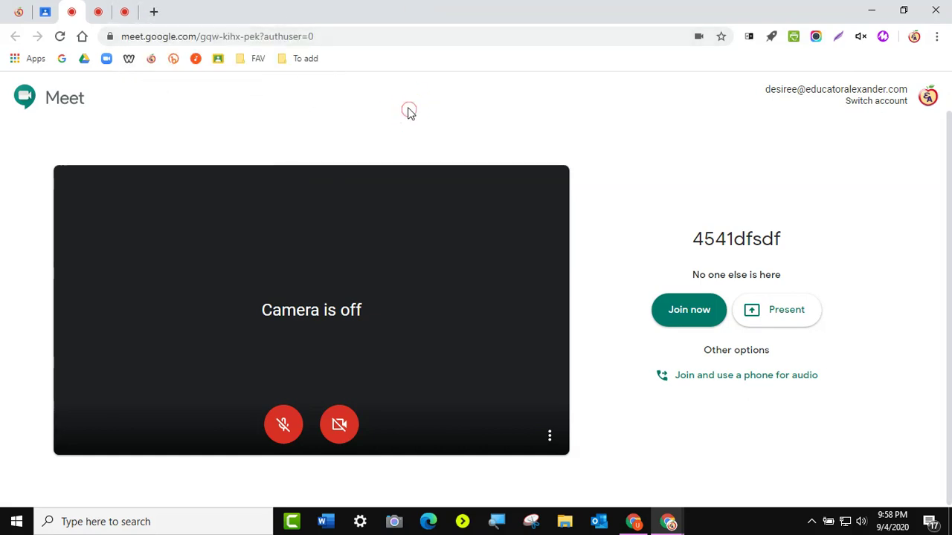
- Join the dff254634, dfsdfs5610 and 4541dfsdf meetings one after another from their pinned tabs
click(128, 16)
click(98, 16)
click(80, 16)
click(123, 17)
click(98, 16)
click(75, 15)
click(121, 13)
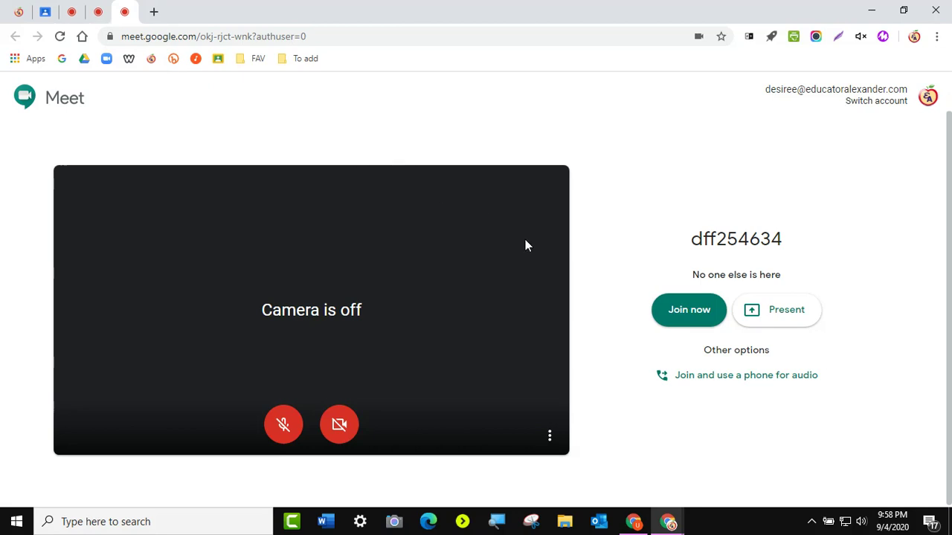
click(685, 317)
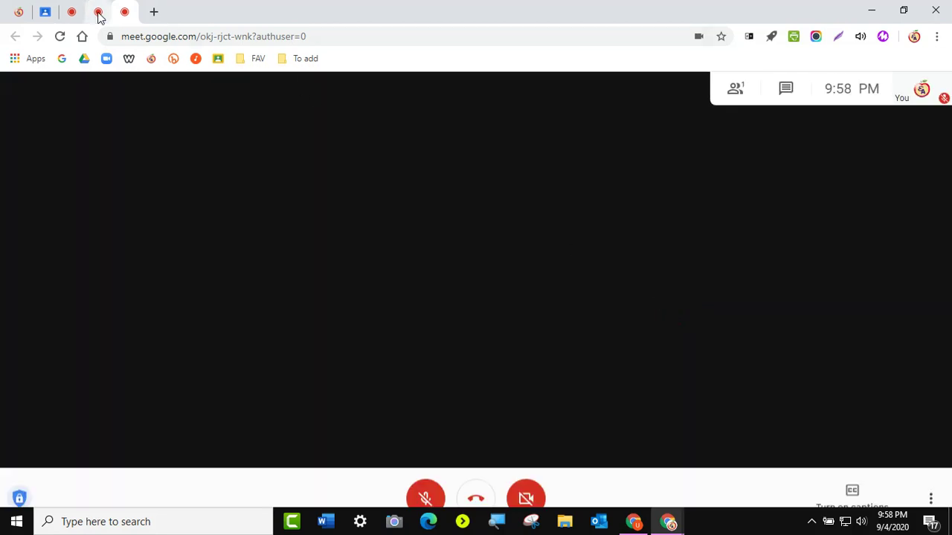
click(98, 16)
click(702, 315)
click(73, 14)
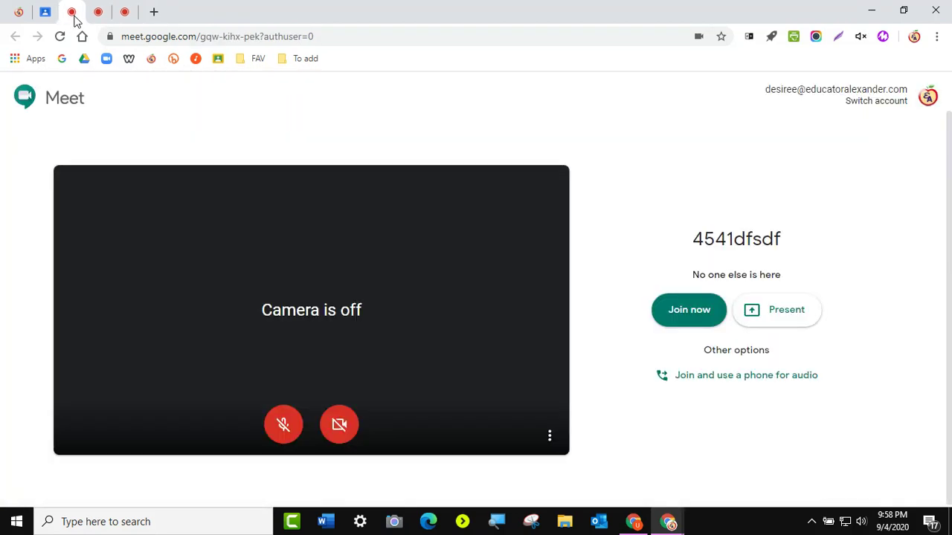
click(685, 312)
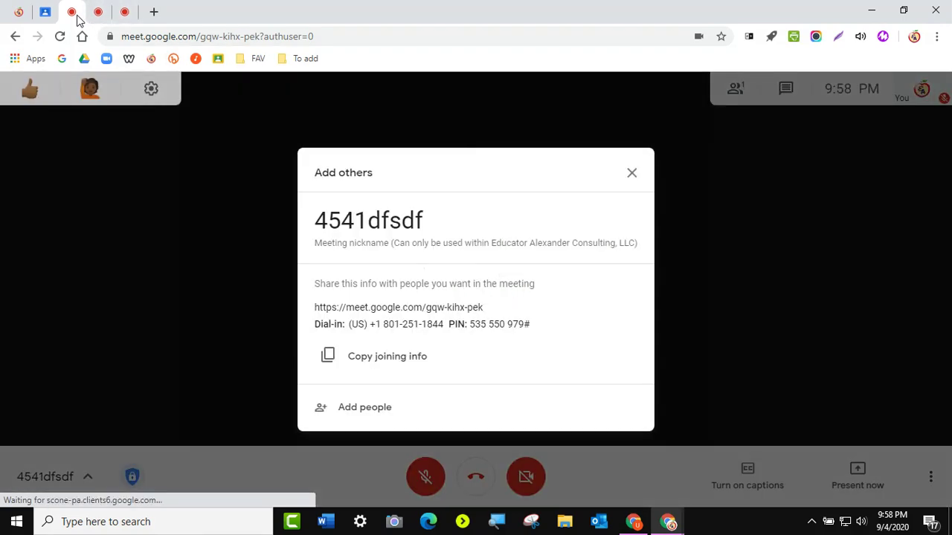
- Dismiss the Add others dialog in 4541dfsdf and cycle through the joined meetings
click(98, 14)
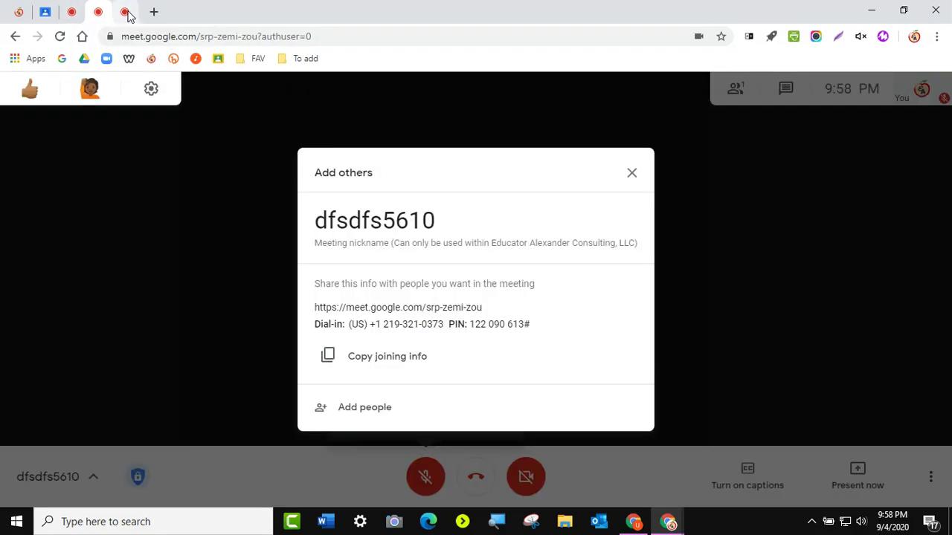
click(125, 15)
click(98, 13)
click(71, 14)
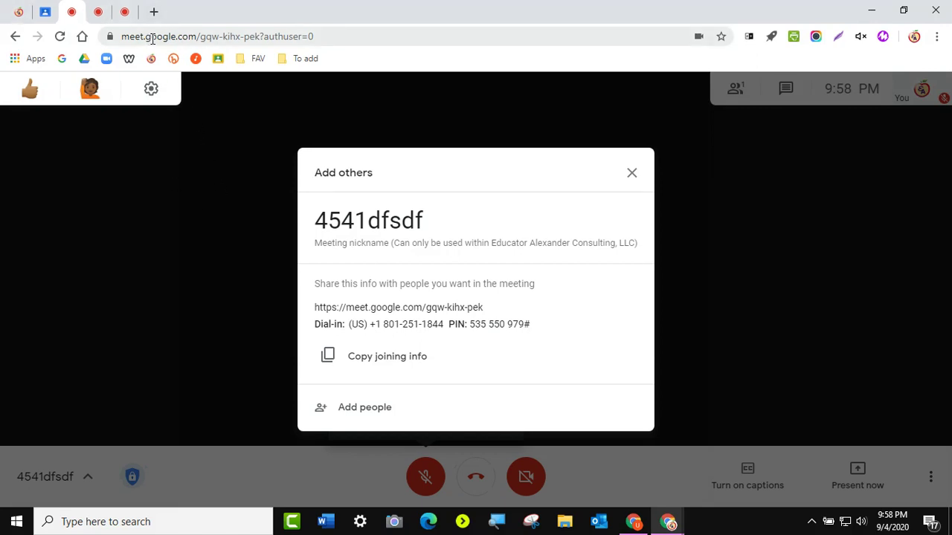
click(636, 174)
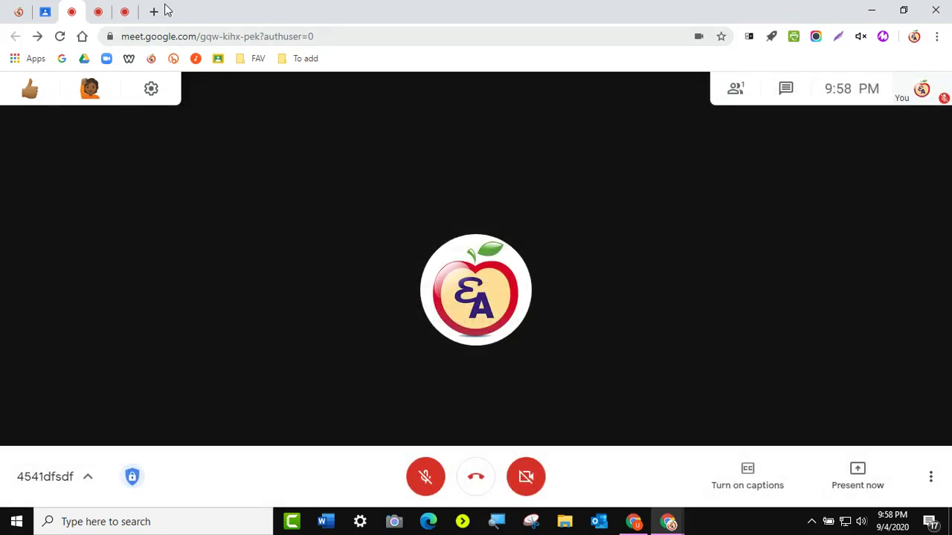
click(126, 15)
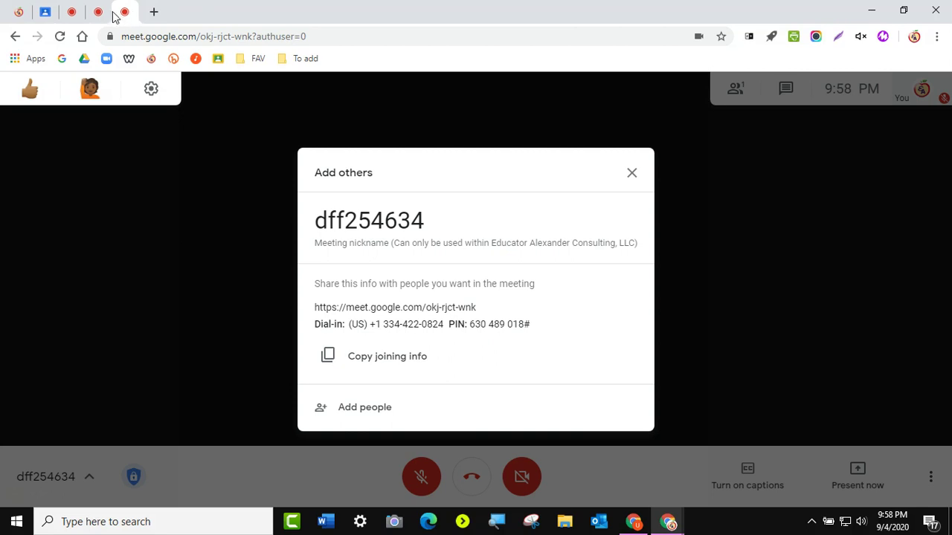
click(104, 15)
- Look in on dfsdfs5610 and dff254634, then mute the 4541dfsdf tab with Mute Tab
click(78, 16)
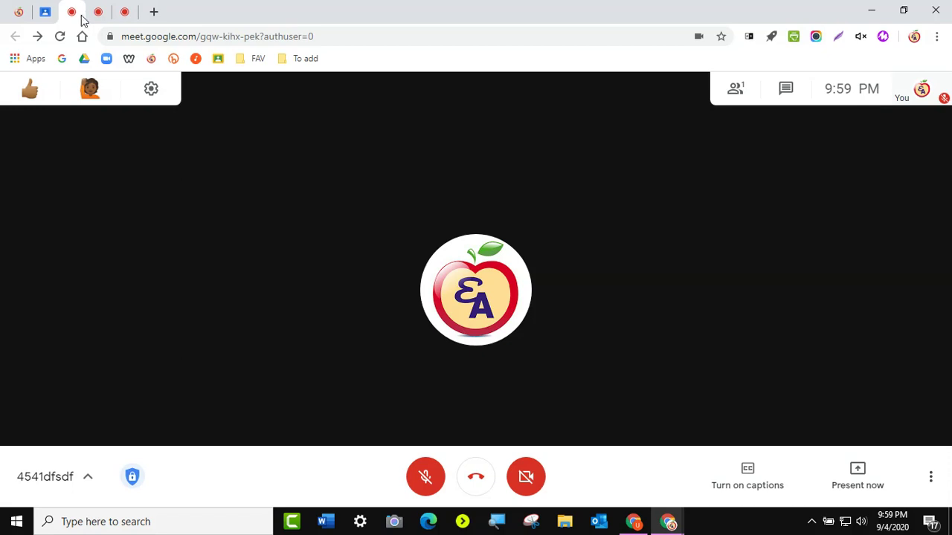
click(99, 16)
click(127, 17)
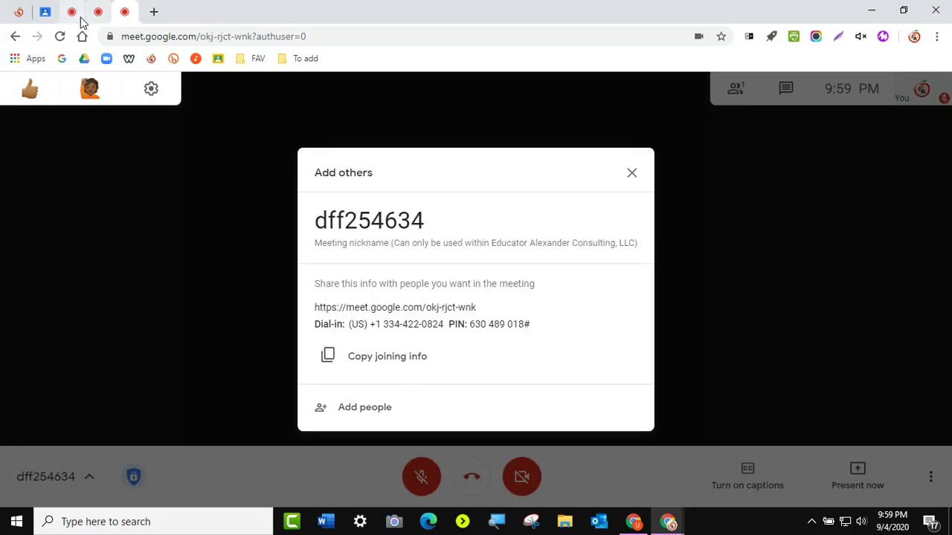
click(74, 21)
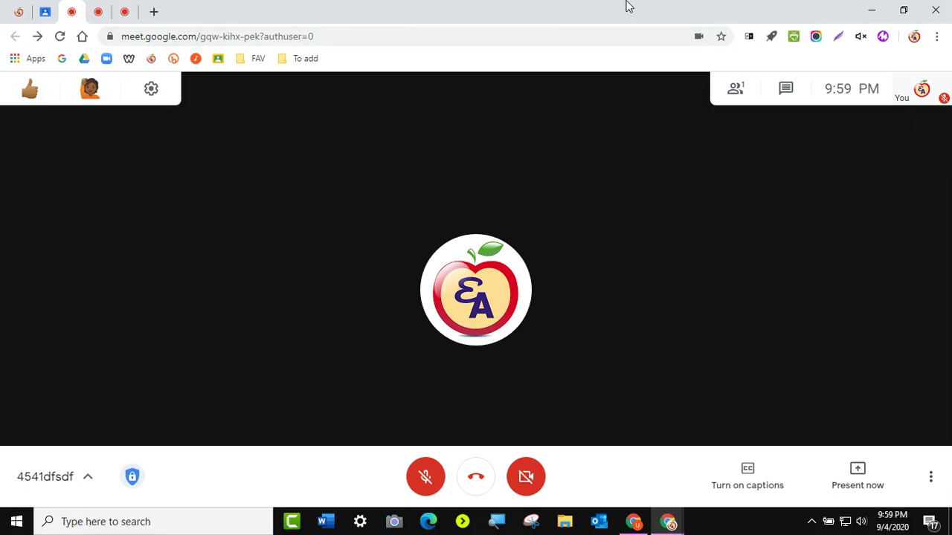
click(860, 36)
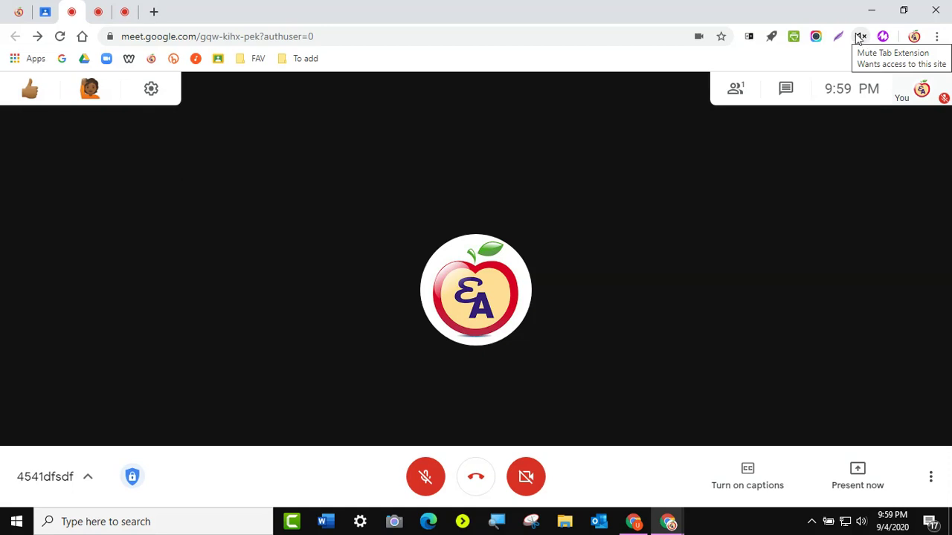
- Cycle through the dff254634, dfsdfs5610 and 4541dfsdf breakout tabs, ending on 4541dfsdf
click(125, 14)
click(84, 13)
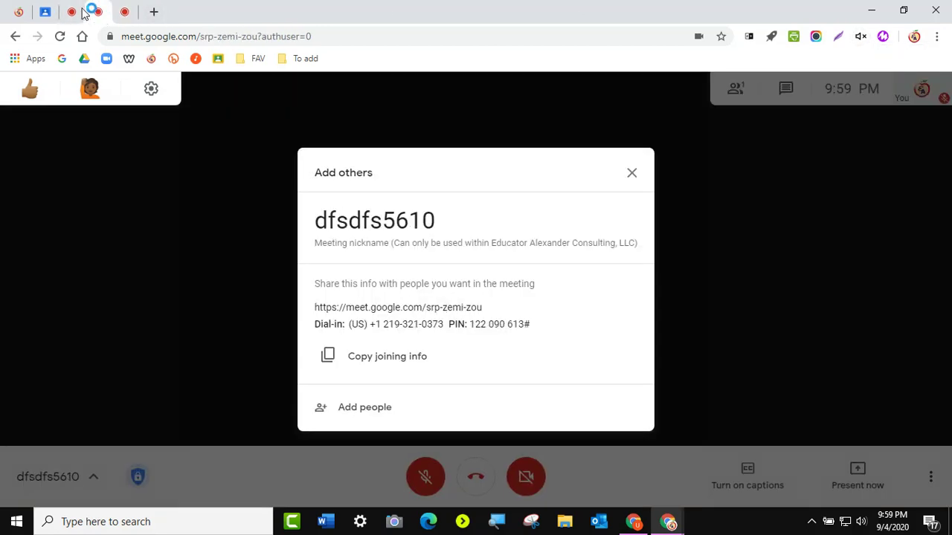
click(80, 13)
click(99, 12)
click(125, 13)
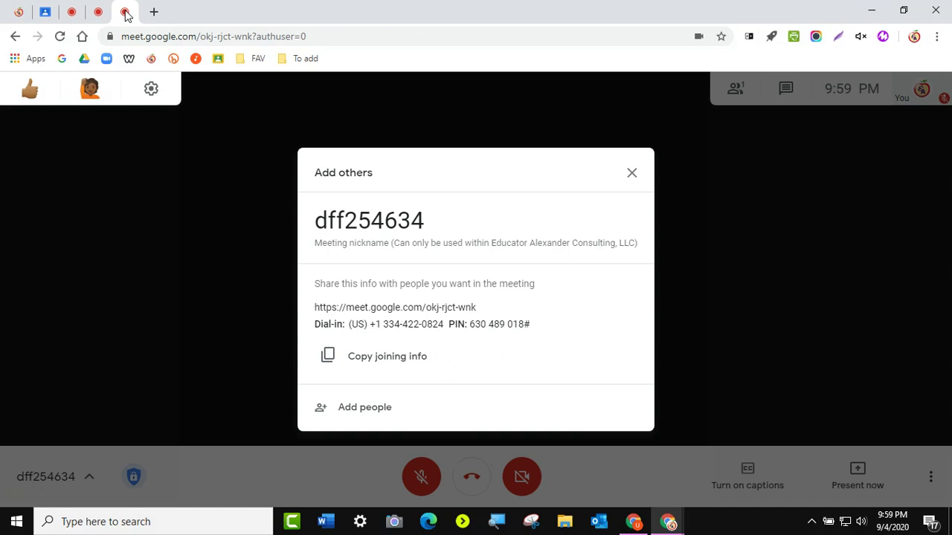
click(99, 13)
click(68, 15)
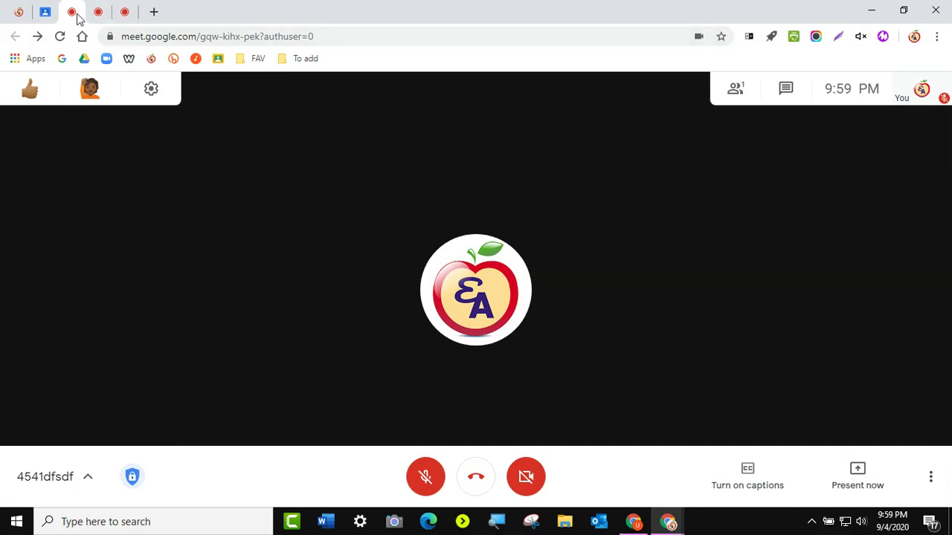
- Toggle Mute Tab on the 4541dfsdf, dfsdfs5610 and dff254634 meetings in turn
click(857, 38)
click(92, 15)
click(861, 38)
click(125, 14)
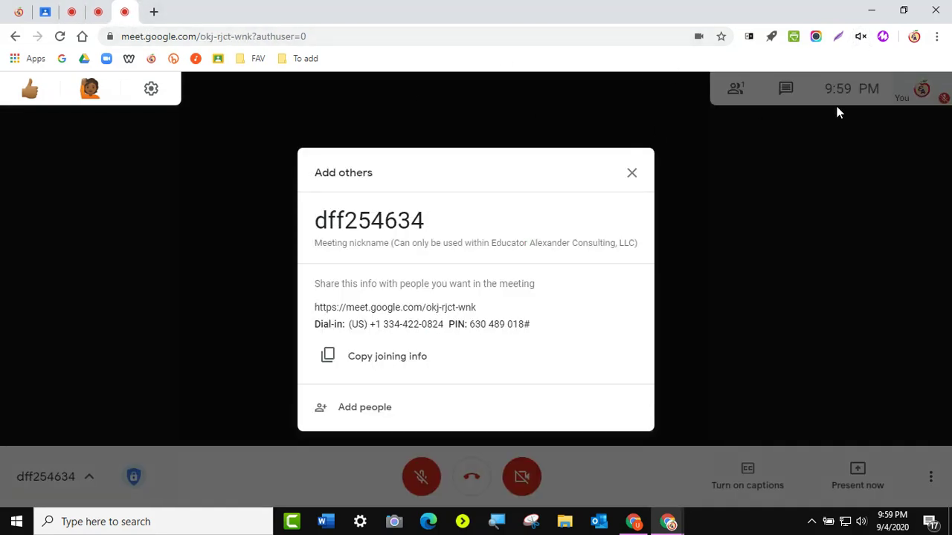
click(861, 38)
- Toggle the 4541dfsdf meeting's muting again, then check the other calls and return to 4541dfsdf
click(97, 12)
click(71, 12)
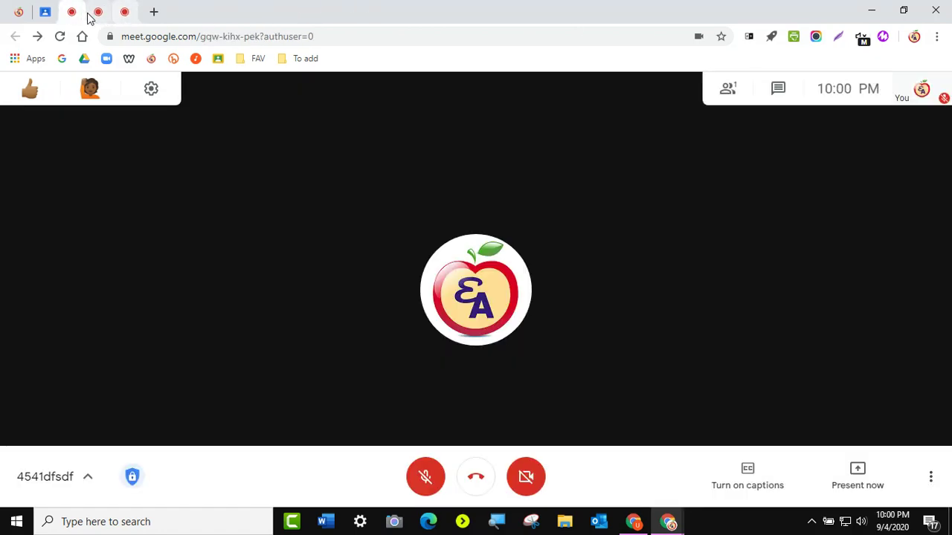
click(863, 38)
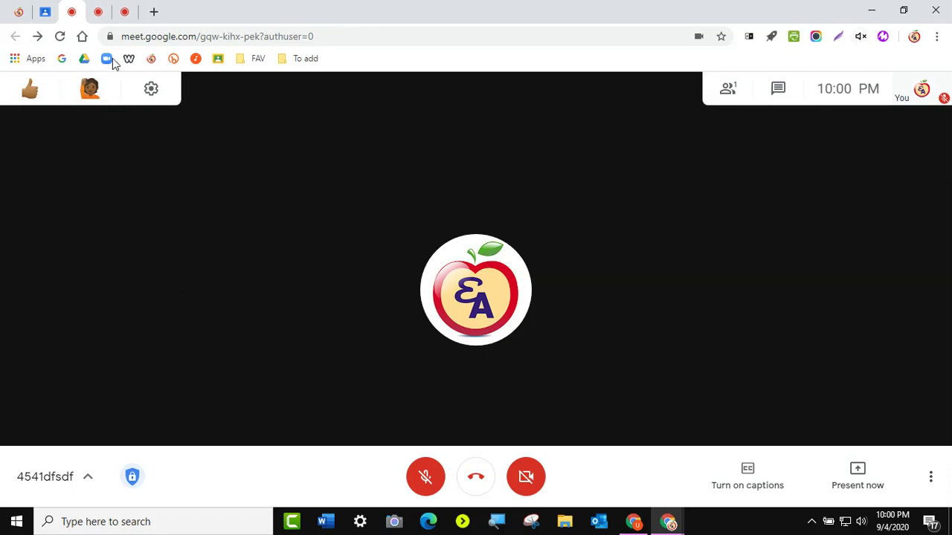
click(102, 16)
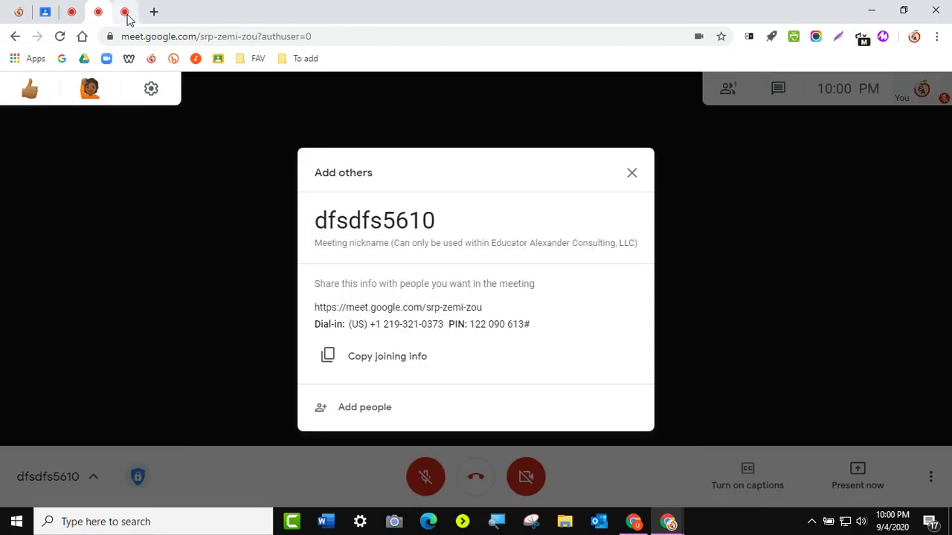
click(126, 15)
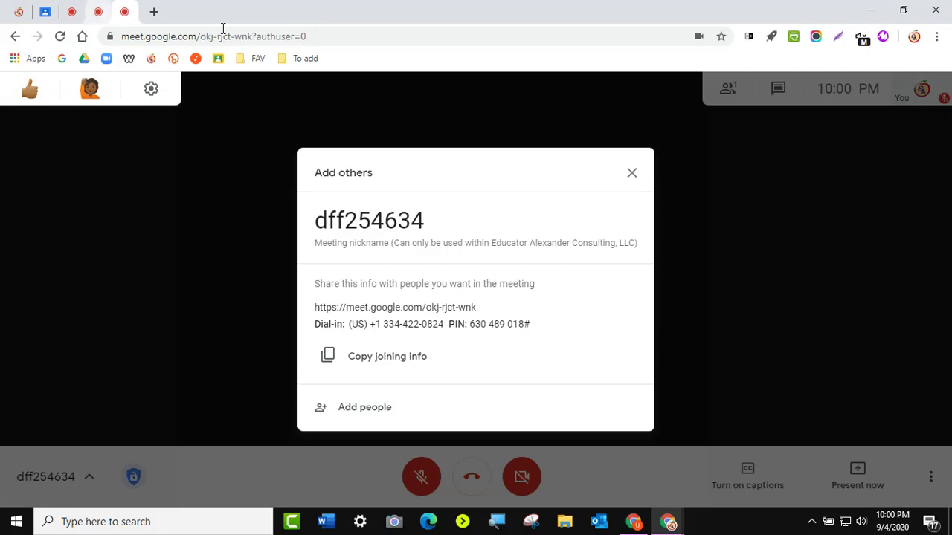
click(72, 13)
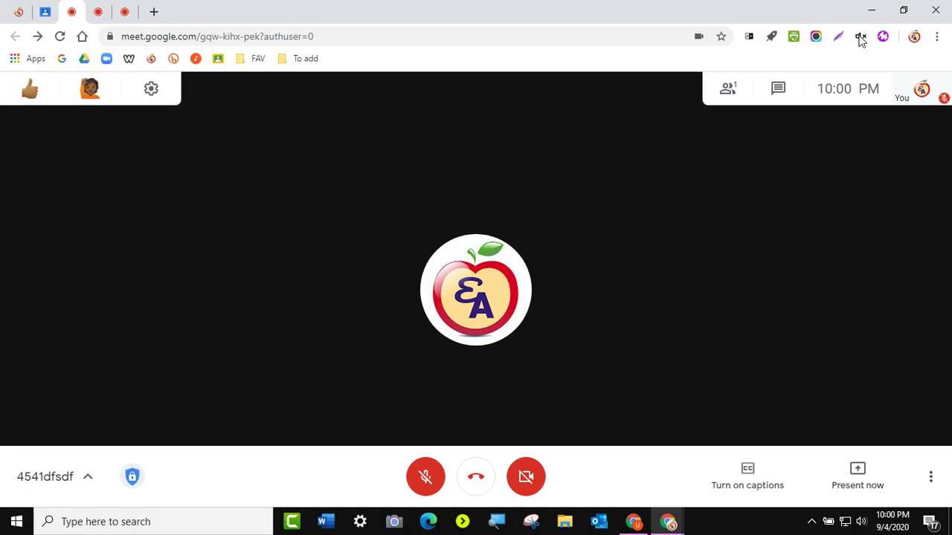
- Check the dfsdfs5610 call, mute the dff254634 call's audio, then return to the Classroom tab
click(102, 14)
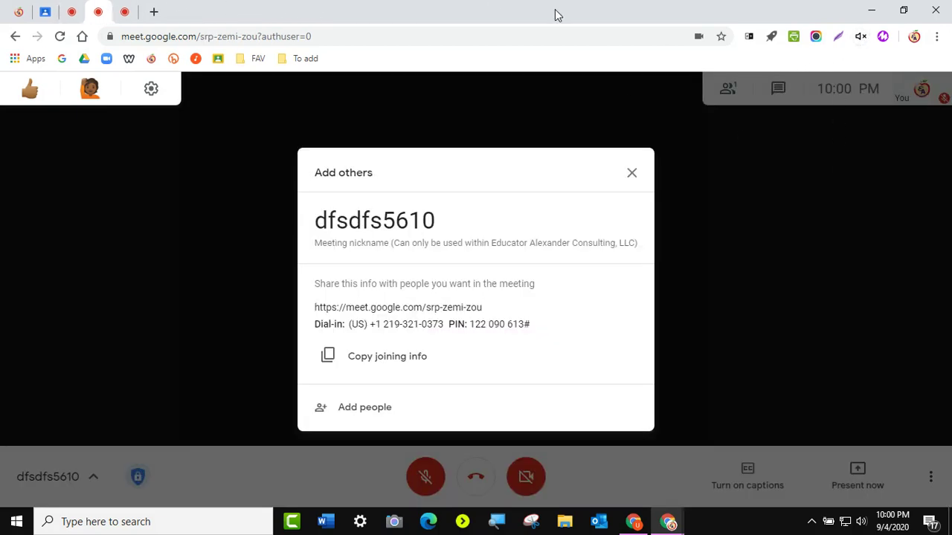
click(126, 14)
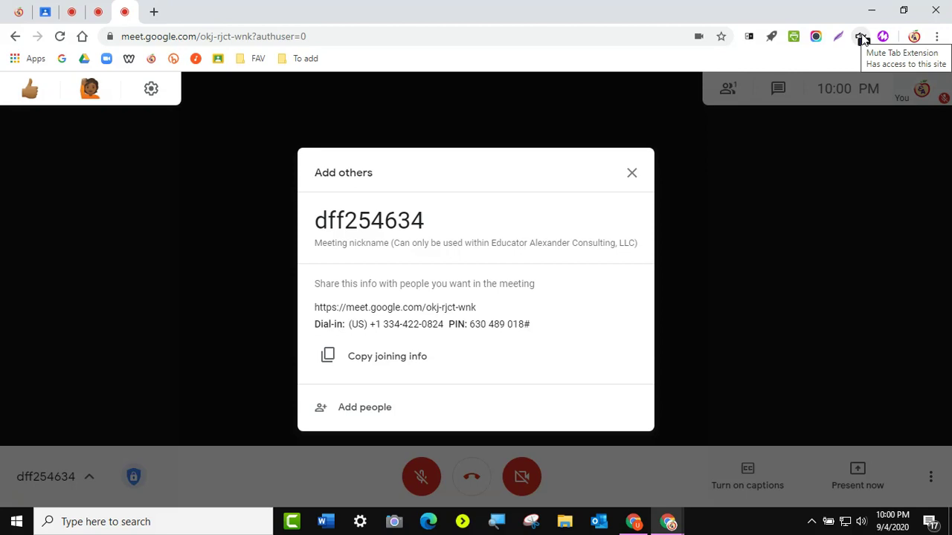
click(861, 37)
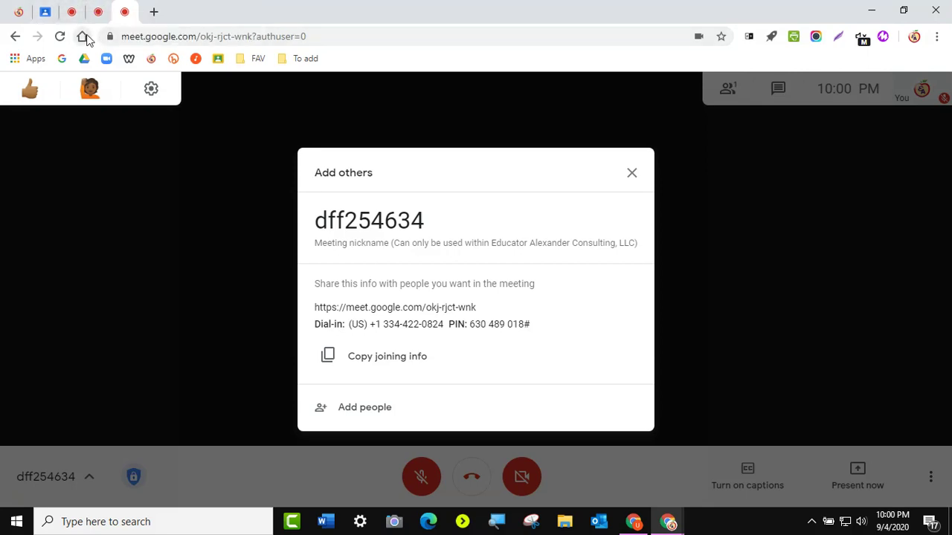
click(43, 13)
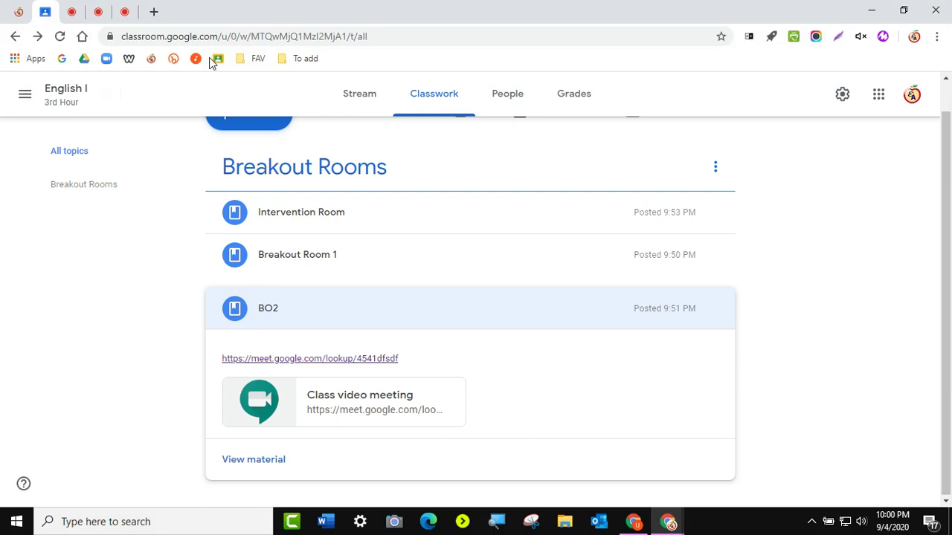
- Scroll to the top of Classwork and collapse the BO2 material in Breakout Rooms
scroll(844, 297, up, 1)
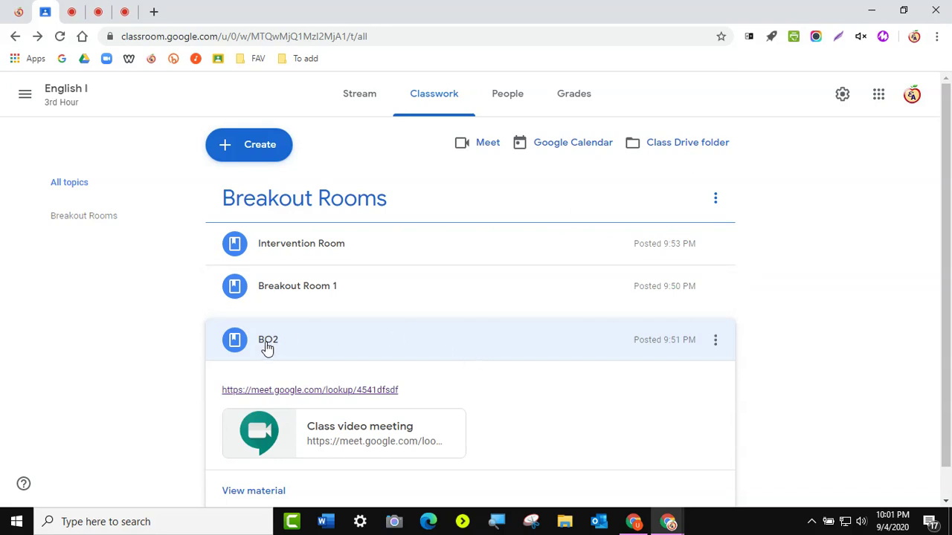
click(267, 348)
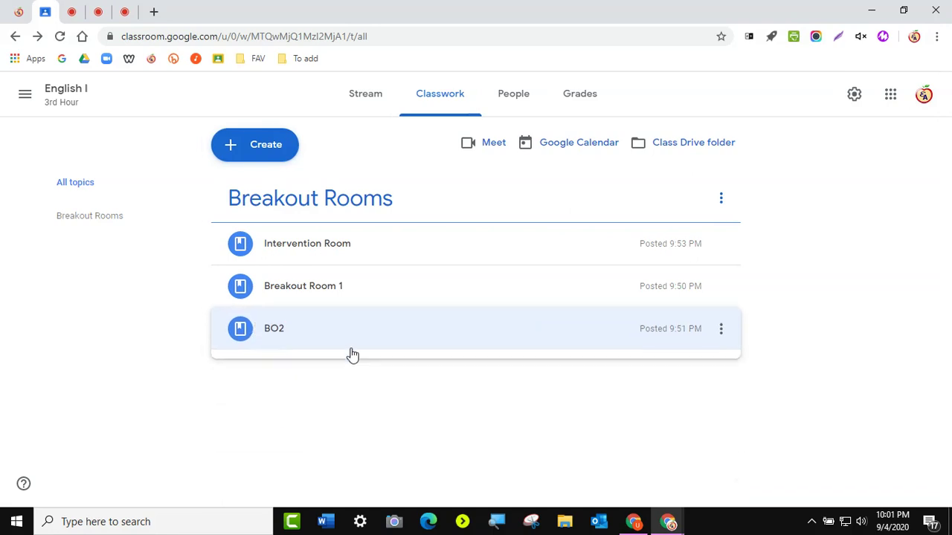